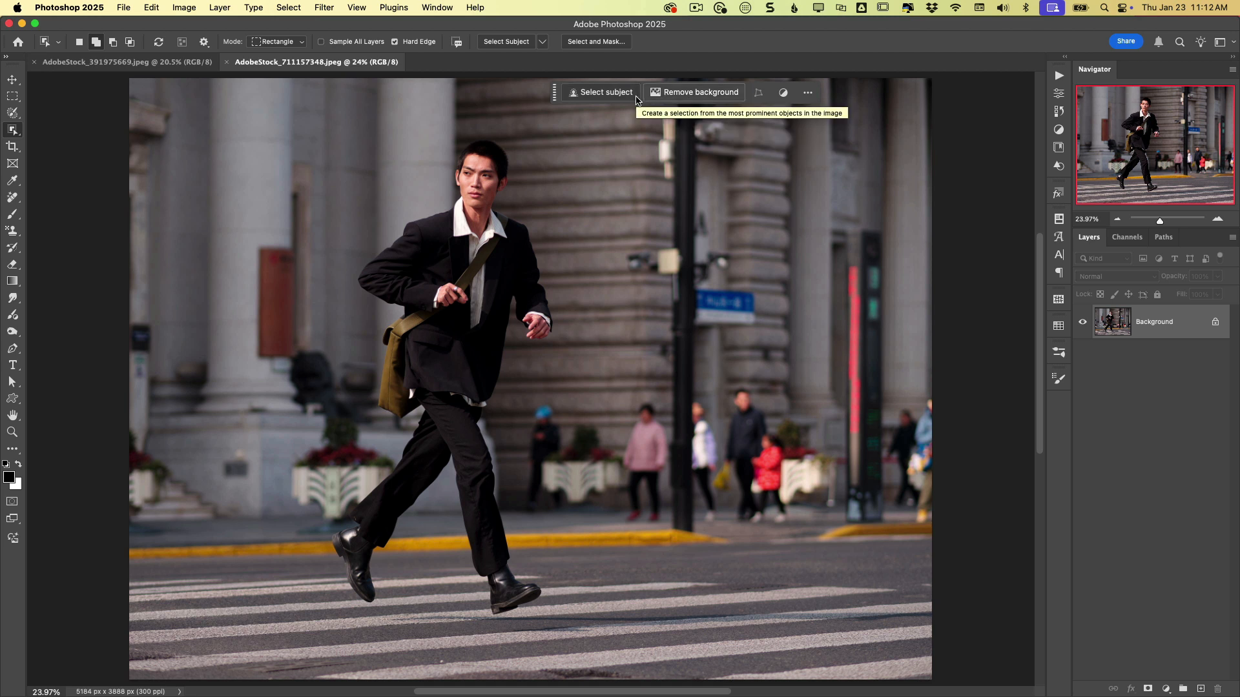
# - Remove the background from the photo of the walking man
pyautogui.click(446, 9)
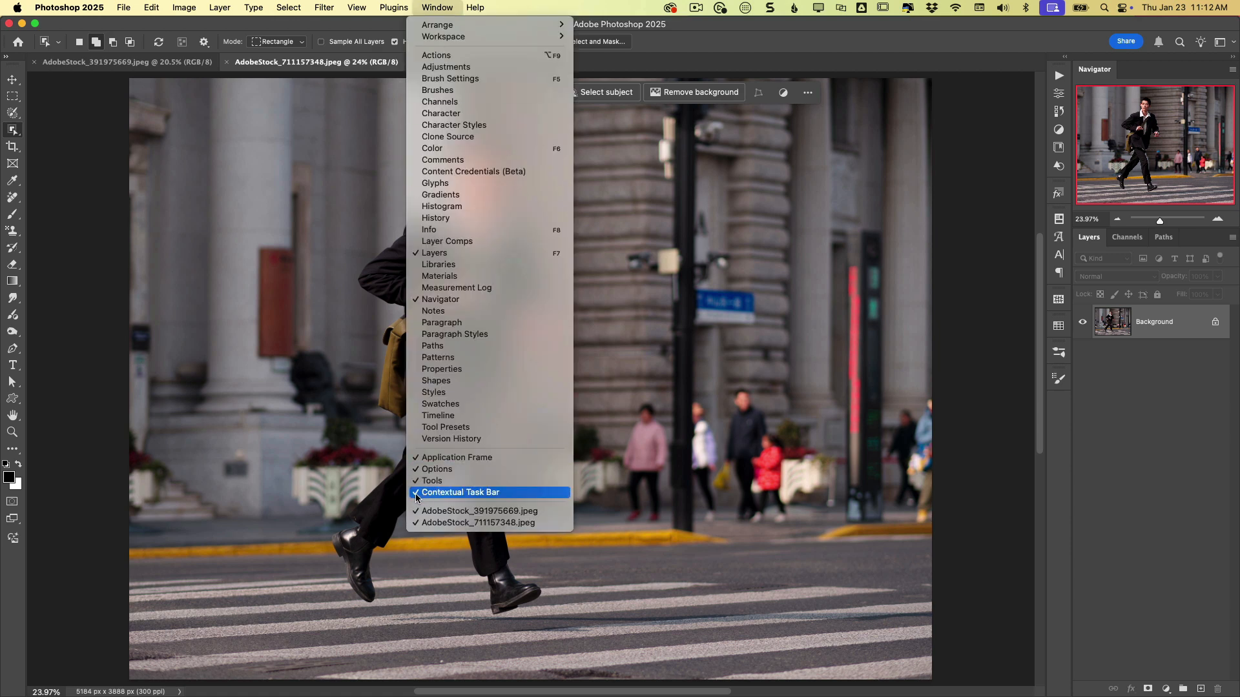
pyautogui.click(452, 498)
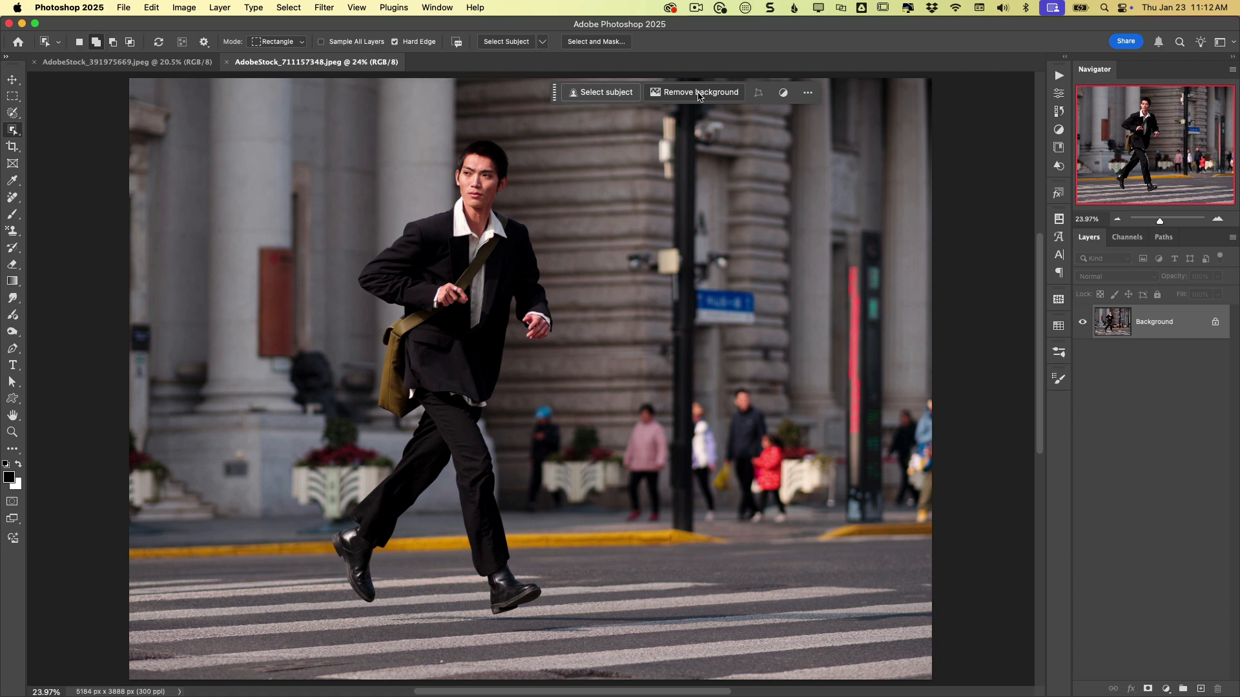
pyautogui.click(698, 96)
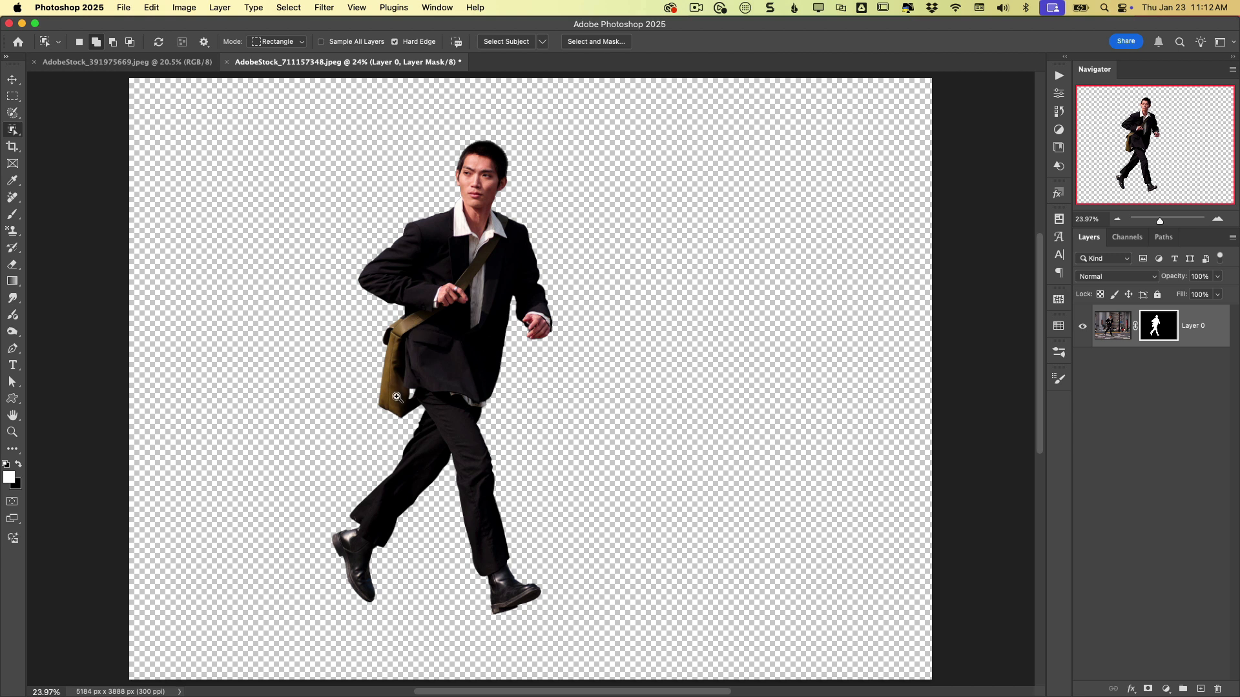
# - Zoom in on the bag and toggle the layer mask off and on to compare the cutout
pyautogui.moveTo(395, 399); pyautogui.dragTo(496, 429)
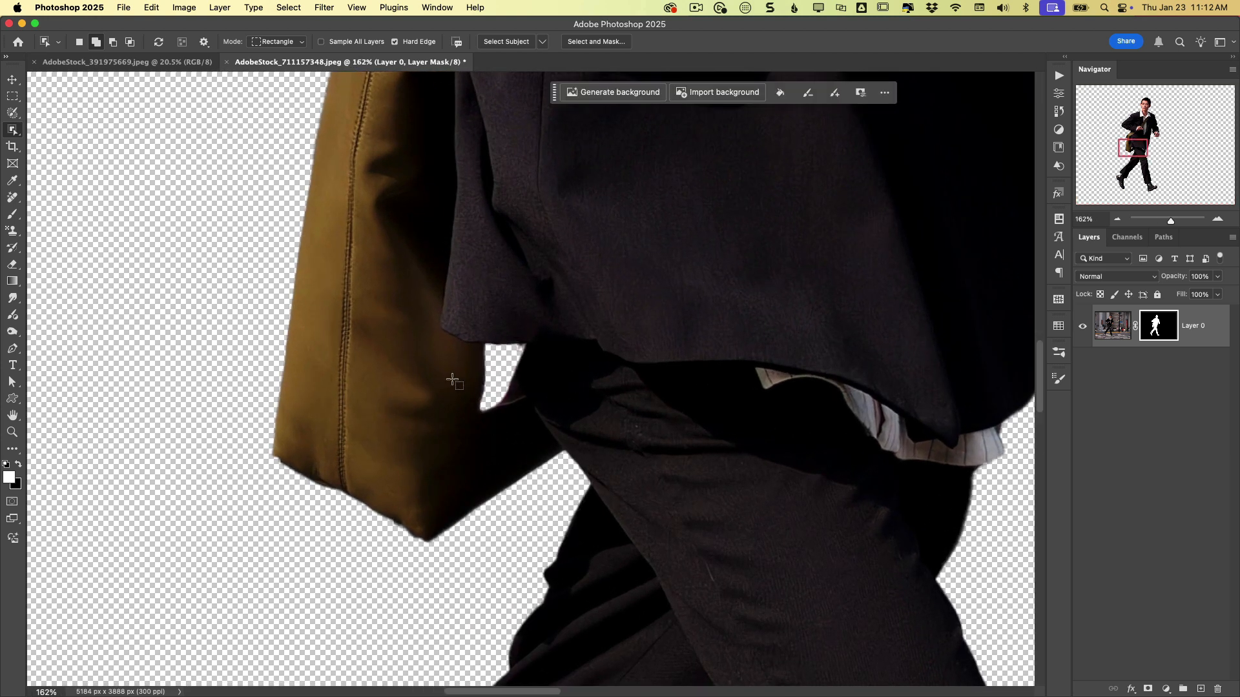
pyautogui.keyDown('shift'); pyautogui.click(1159, 327); pyautogui.keyUp('shift')
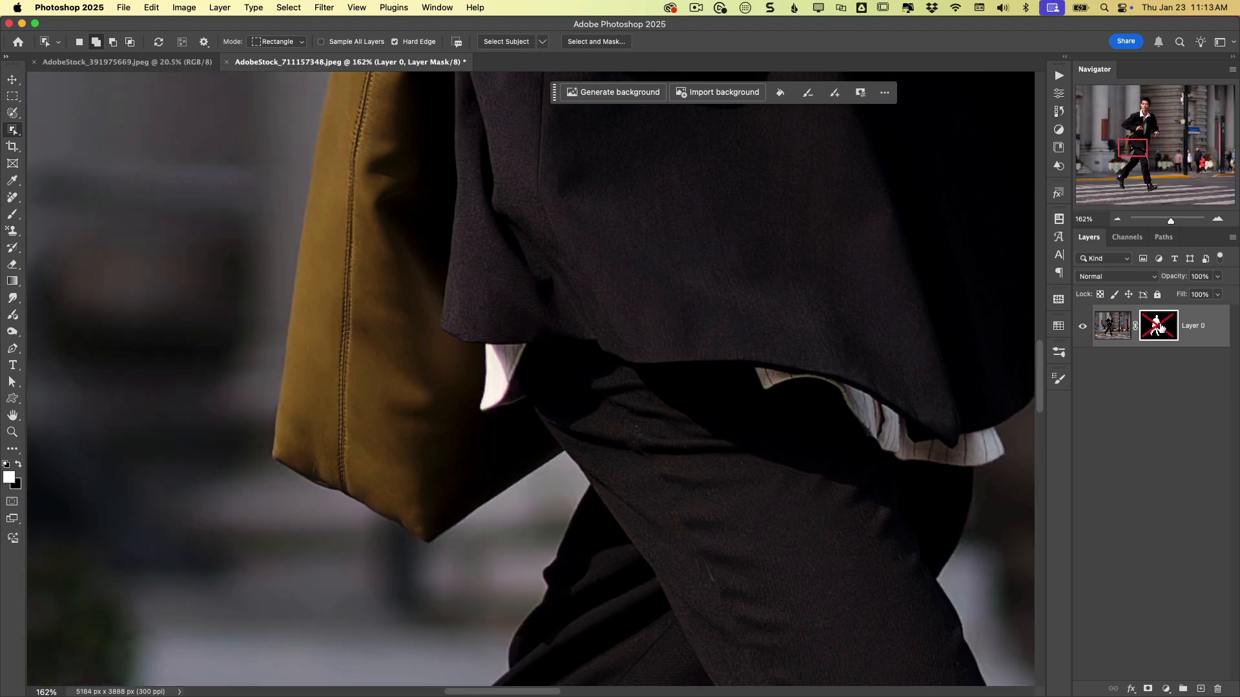
pyautogui.keyDown('shift'); pyautogui.click(1159, 327); pyautogui.keyUp('shift')
pyautogui.keyDown('shift'); pyautogui.click(1158, 326); pyautogui.keyUp('shift')
pyautogui.keyDown('shift'); pyautogui.click(1159, 328); pyautogui.keyUp('shift')
pyautogui.keyDown('shift'); pyautogui.click(1159, 328); pyautogui.keyUp('shift')
pyautogui.keyDown('shift'); pyautogui.click(1172, 345); pyautogui.keyUp('shift')
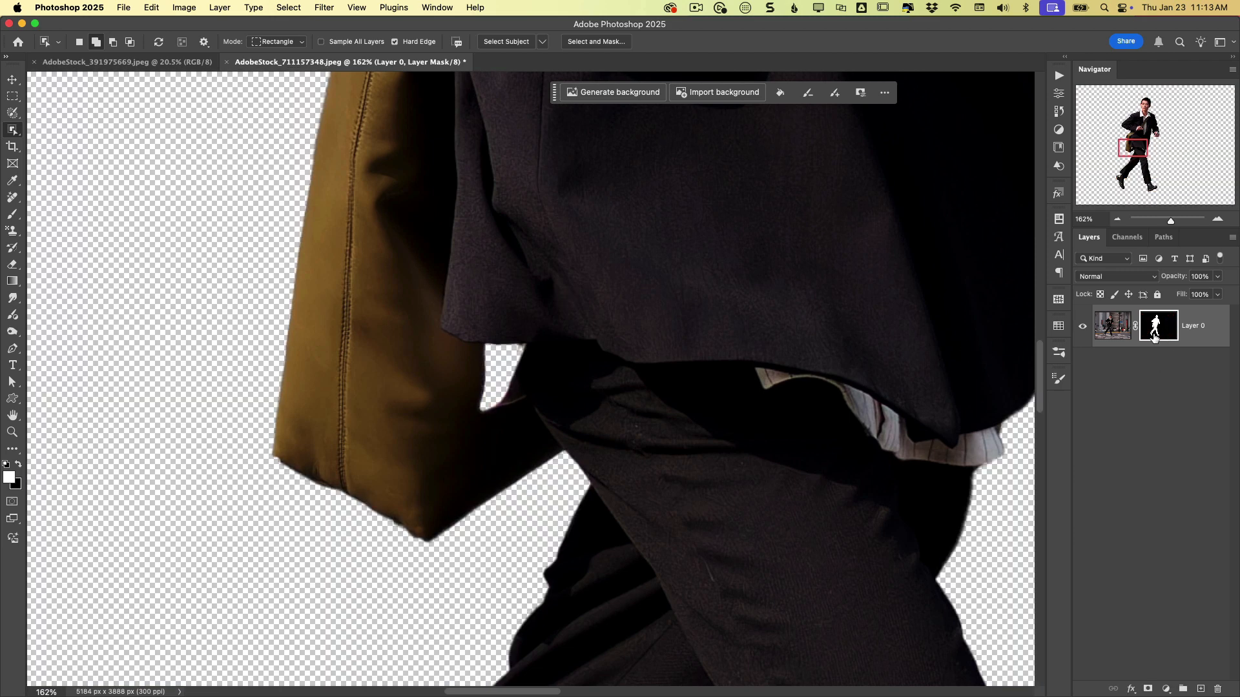
# - View the layer mask on its own to inspect the gap between the bag and the jacket
pyautogui.hscroll(3, 658, 395)
pyautogui.hscroll(4, 659, 395)
pyautogui.scroll(2, 659, 395)
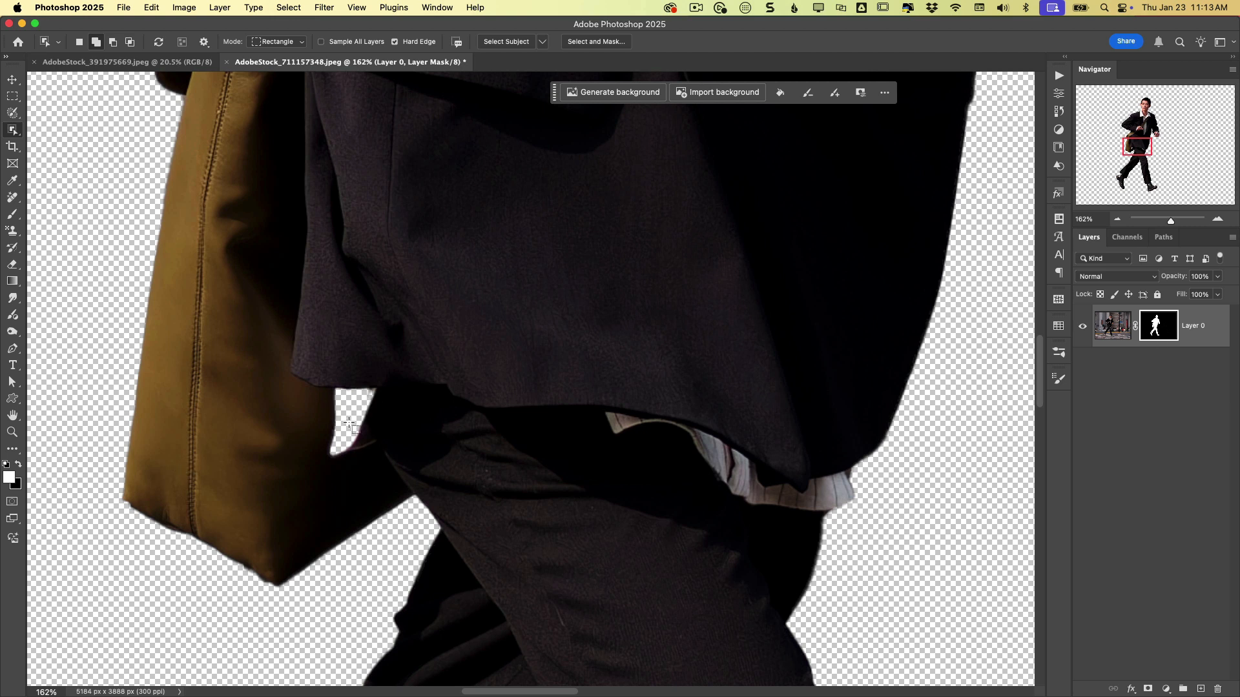
pyautogui.keyDown('alt'); pyautogui.click(1166, 329); pyautogui.keyUp('alt')
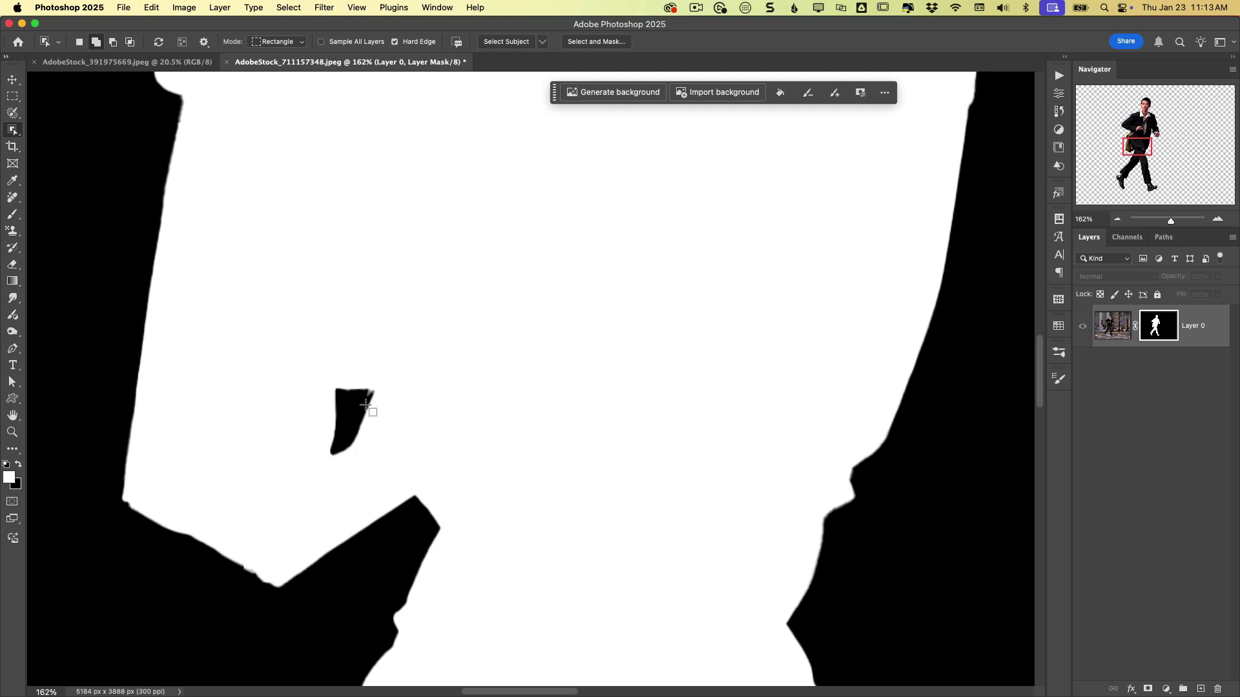
pyautogui.keyDown('alt'); pyautogui.click(1159, 329); pyautogui.keyUp('alt')
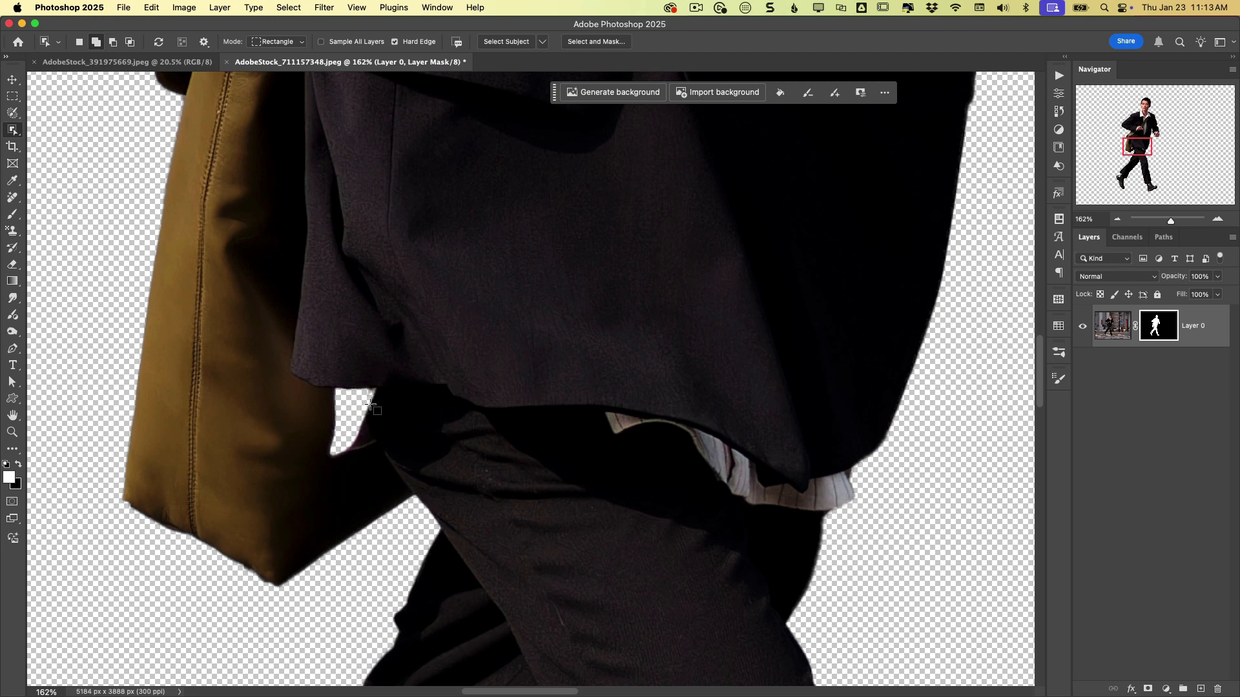
# - Paint white on the layer mask with the Brush tool to fill the gap between bag and jacket
pyautogui.press('b')
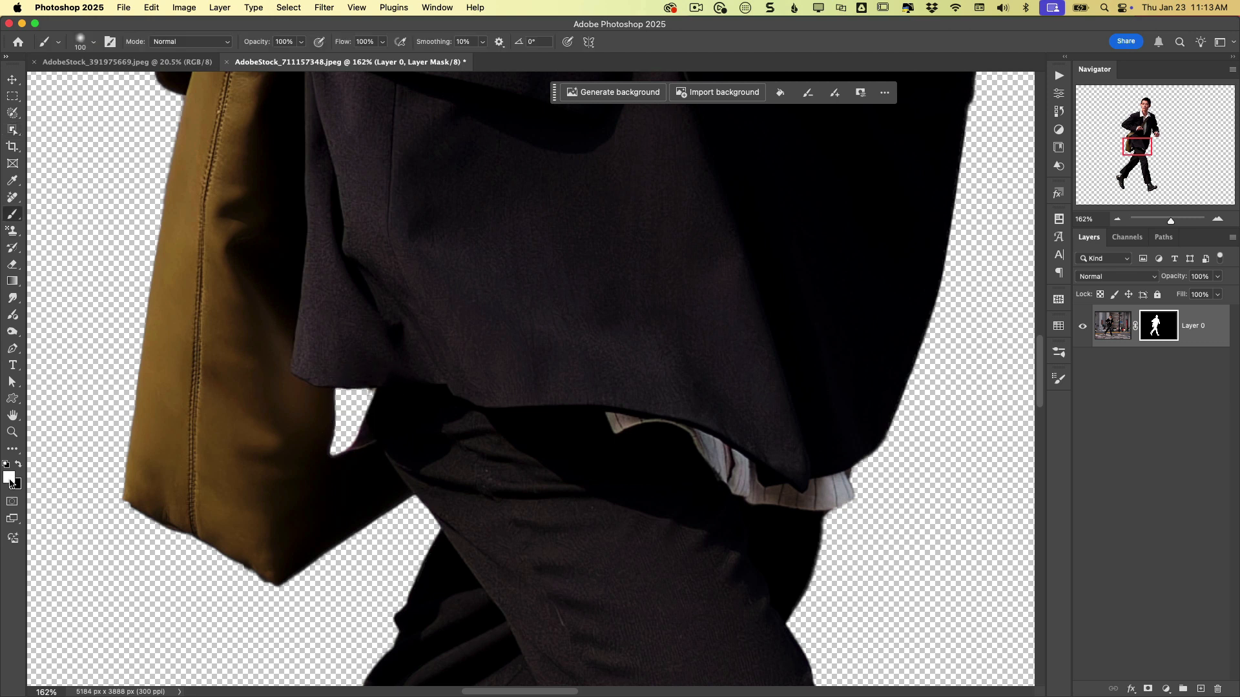
pyautogui.moveTo(318, 434); pyautogui.dragTo(323, 435)
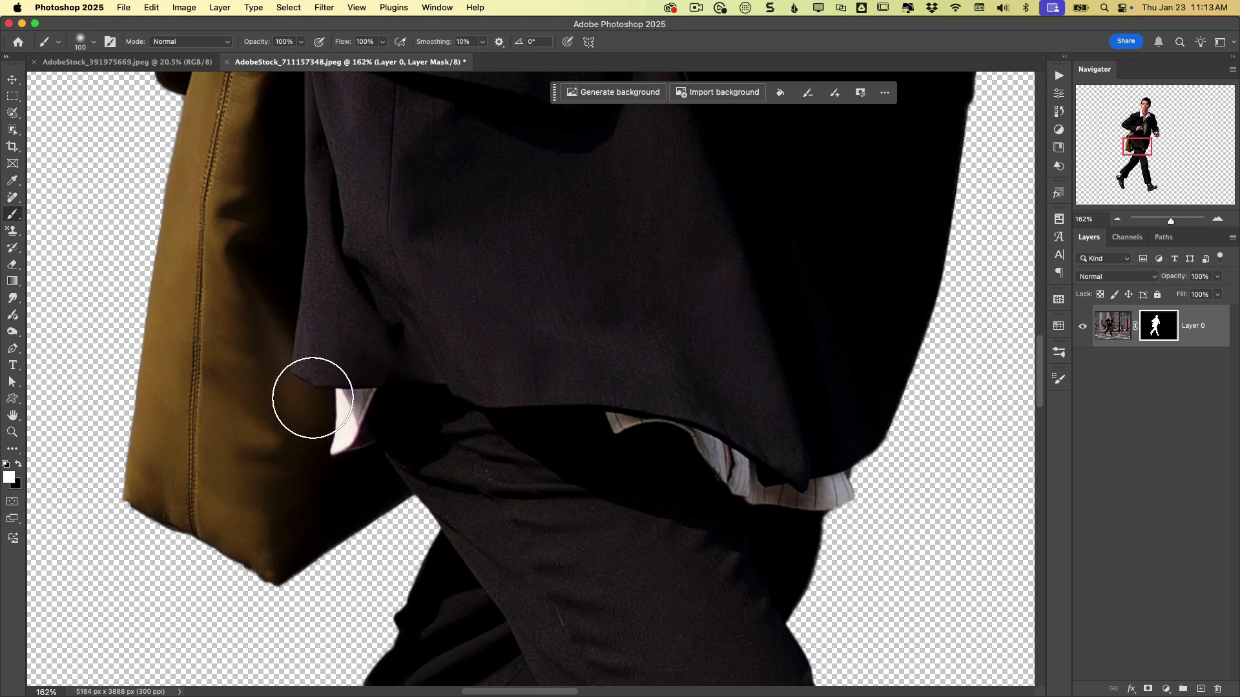
pyautogui.keyDown('alt'); pyautogui.click(1162, 329); pyautogui.keyUp('alt')
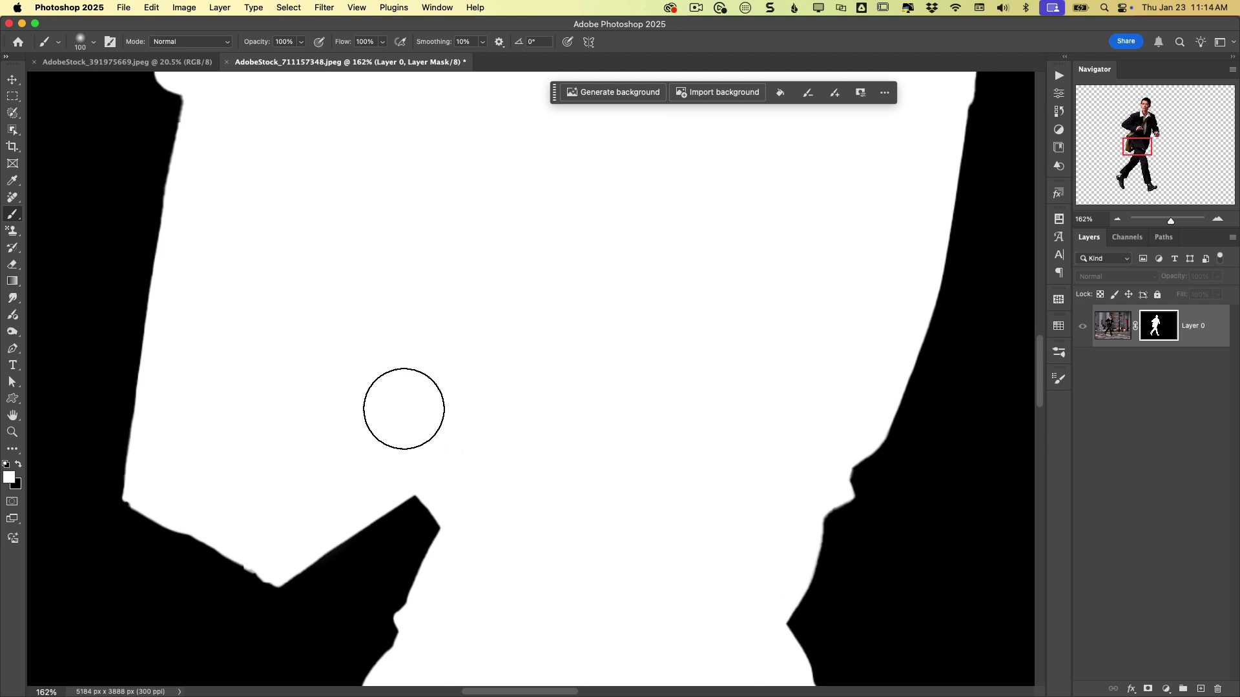
pyautogui.keyDown('alt'); pyautogui.click(1162, 329); pyautogui.keyUp('alt')
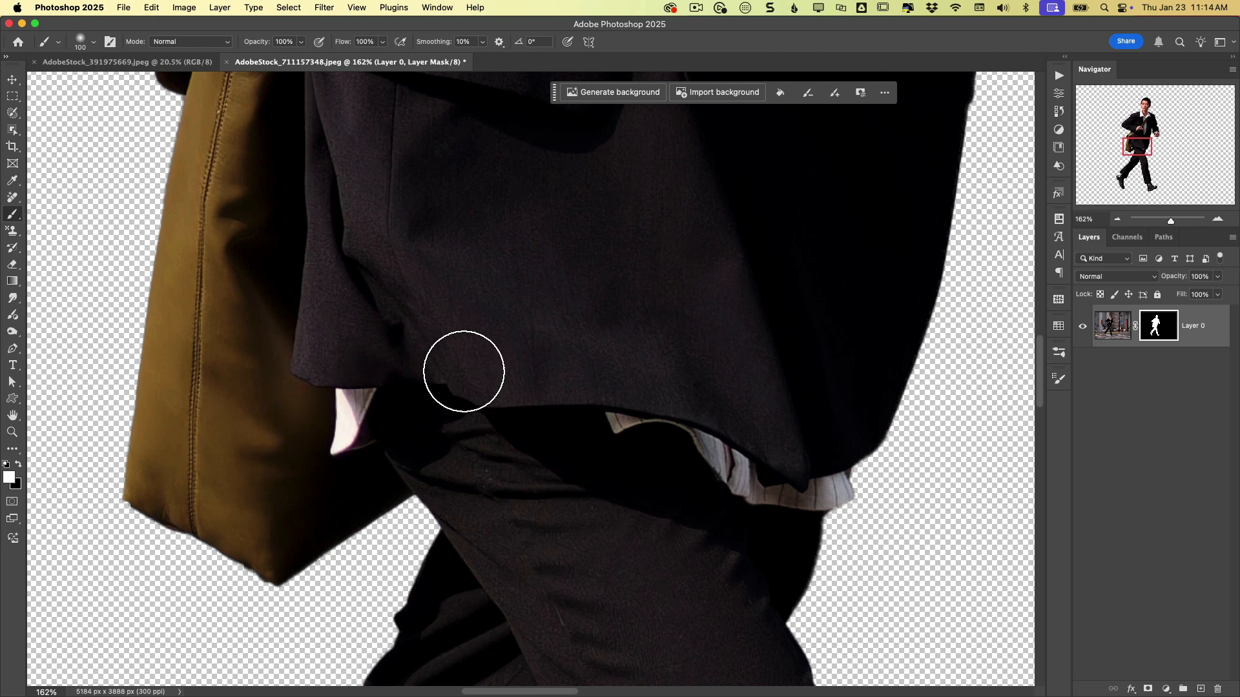
# - Fit the image on screen, switch to the curly-haired woman photo and pick the Object Selection Tool
pyautogui.press('super+0')
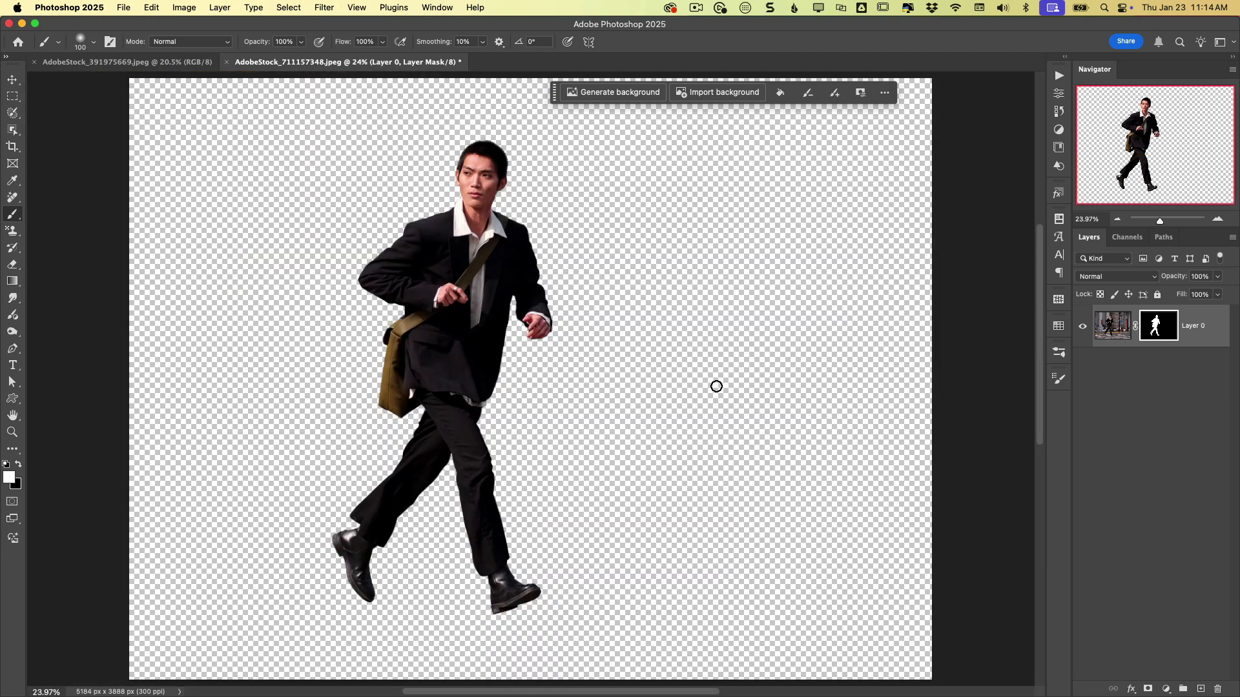
pyautogui.click(172, 62)
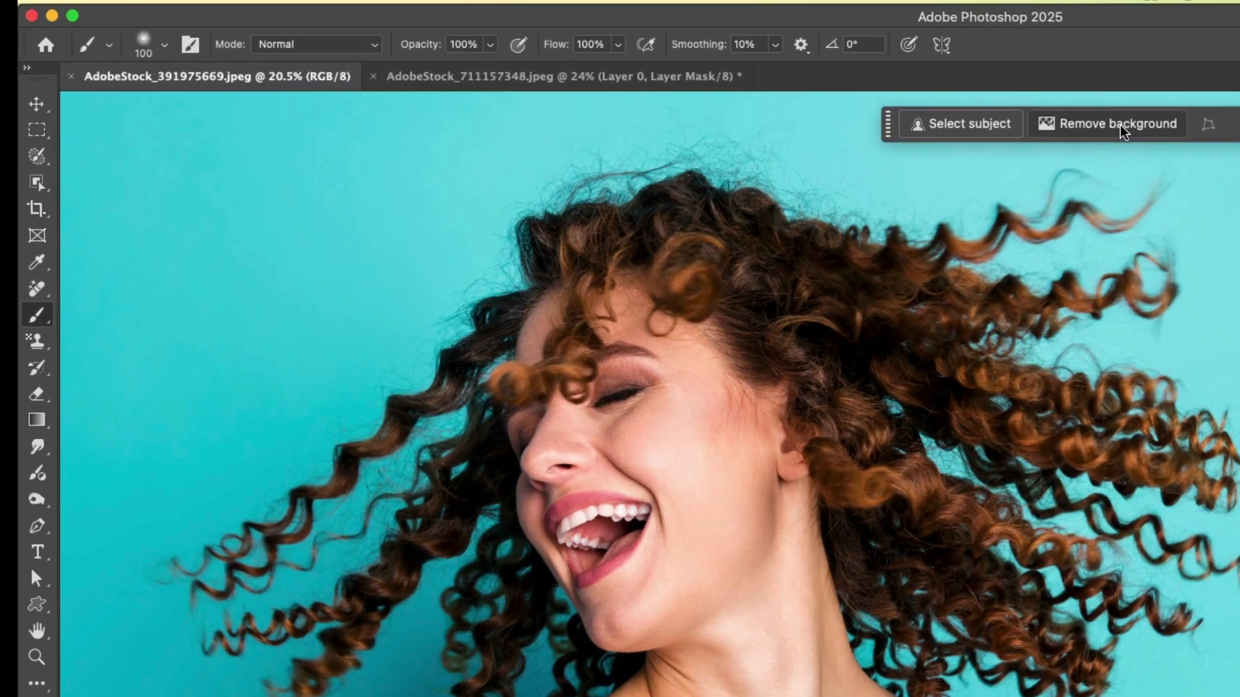
pyautogui.press('w')
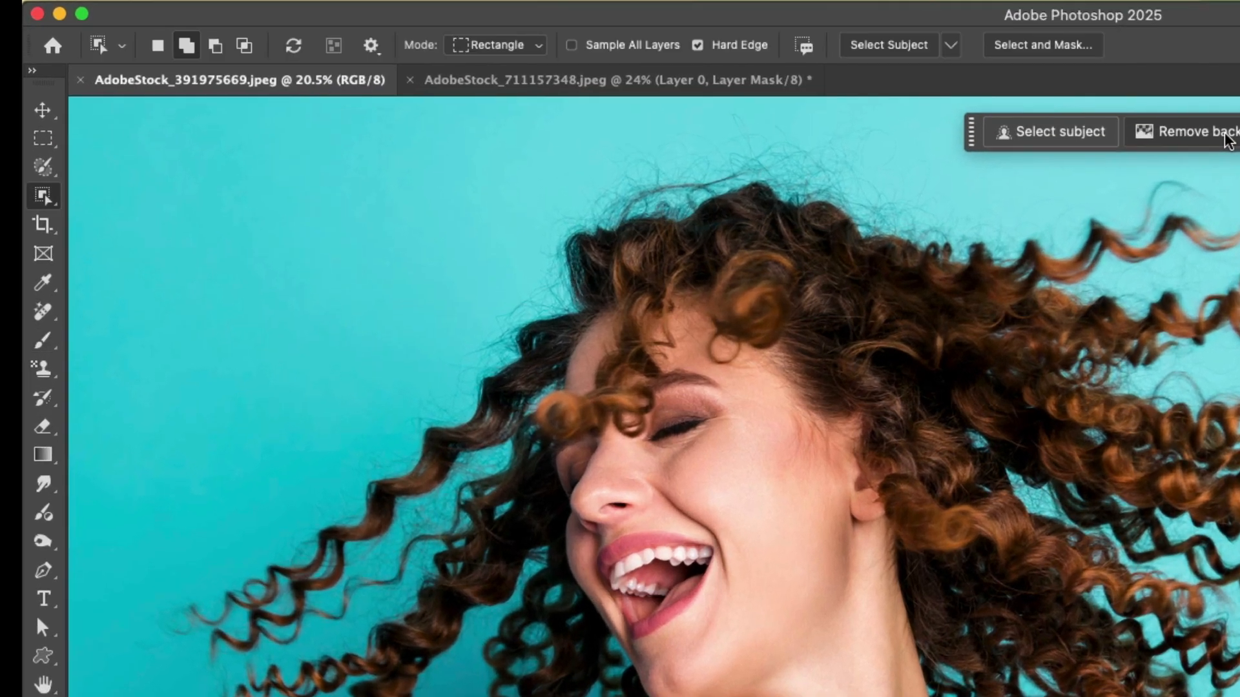
pyautogui.rightClick(44, 195)
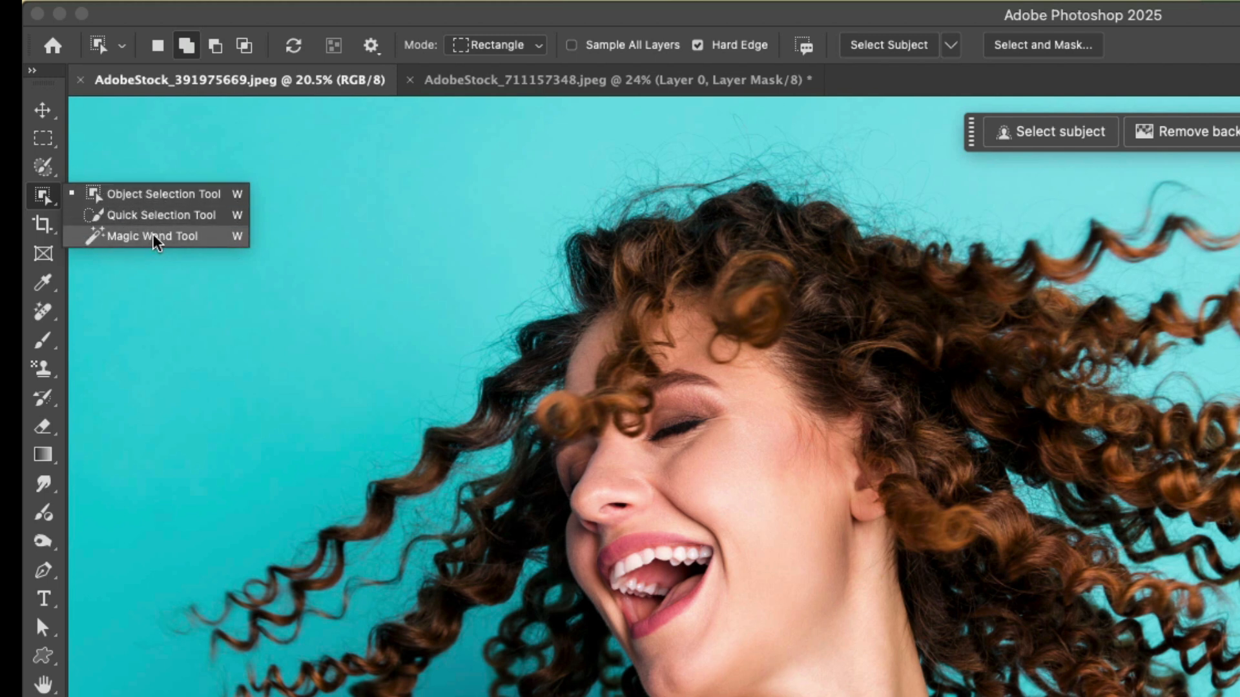
pyautogui.click(168, 200)
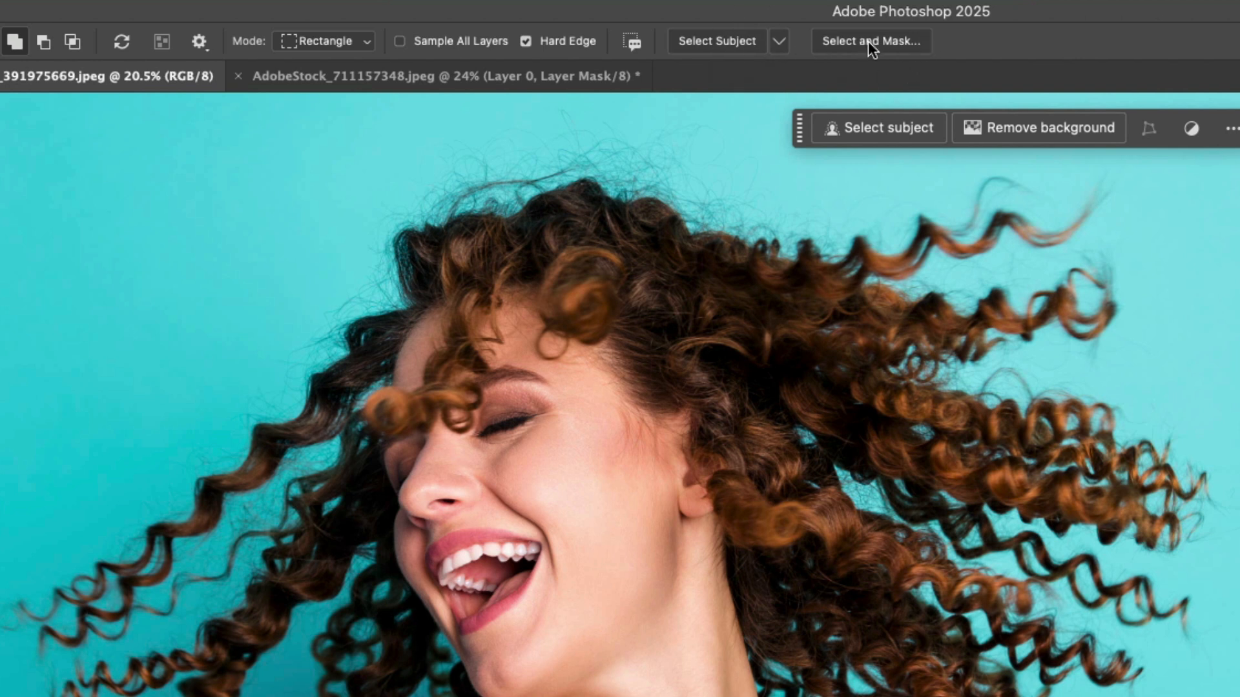
# - Check the Select Subject processing mode and select the woman as the subject
pyautogui.click(779, 41)
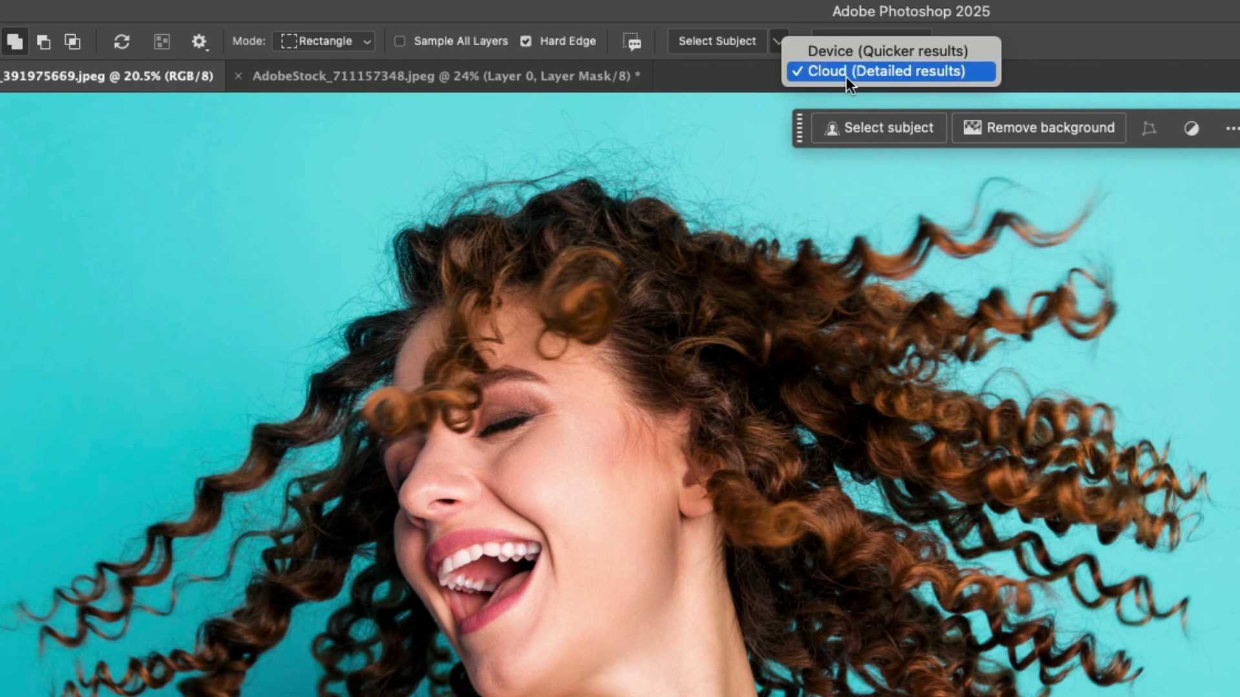
pyautogui.click(799, 11)
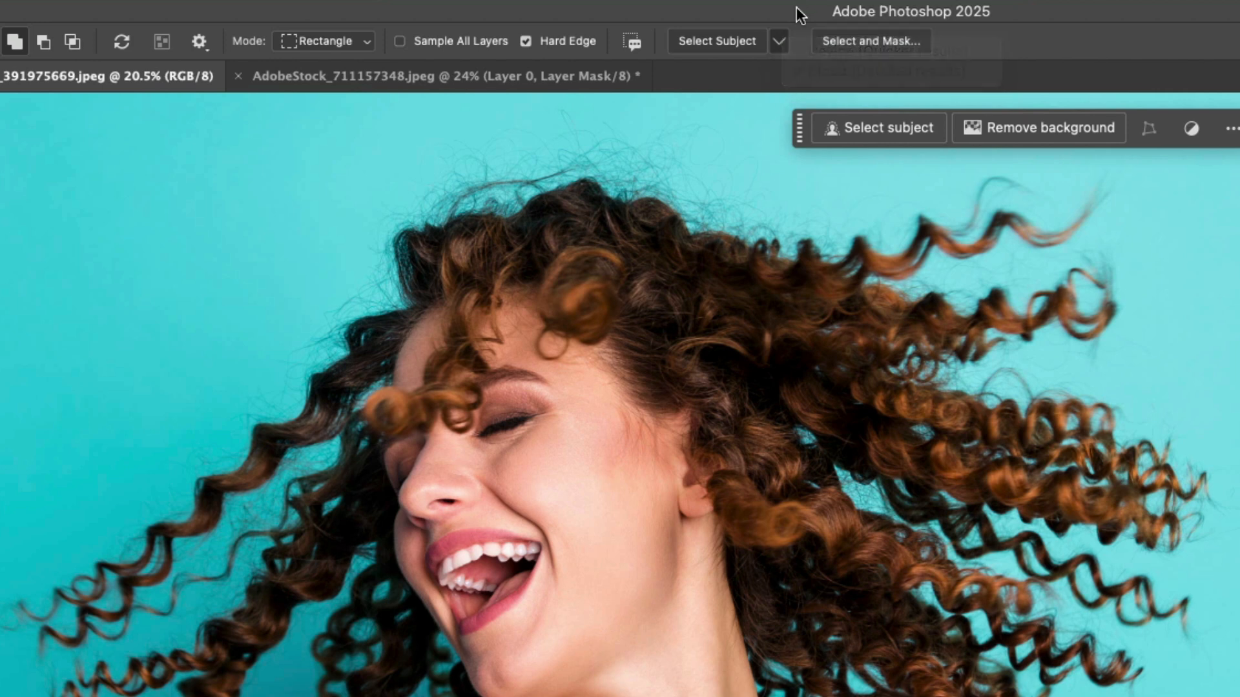
pyautogui.click(722, 41)
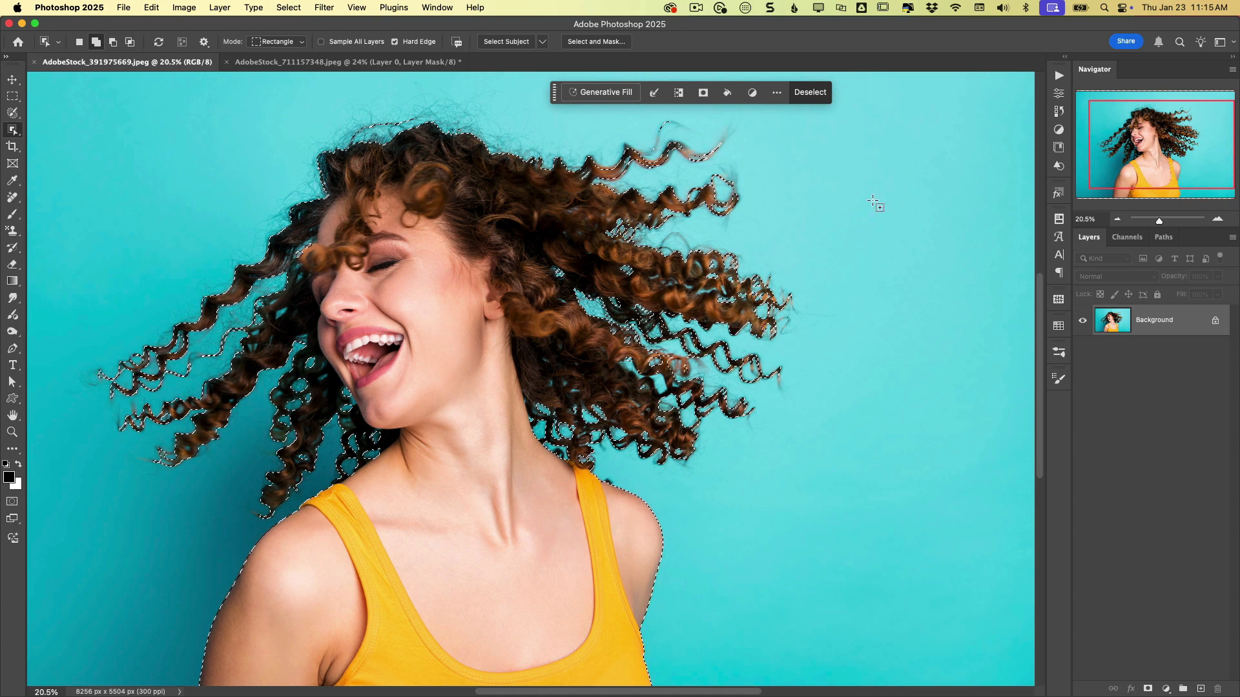
# - Open Select and Mask and switch the view to Onion Skin with about 92% transparency
pyautogui.click(608, 41)
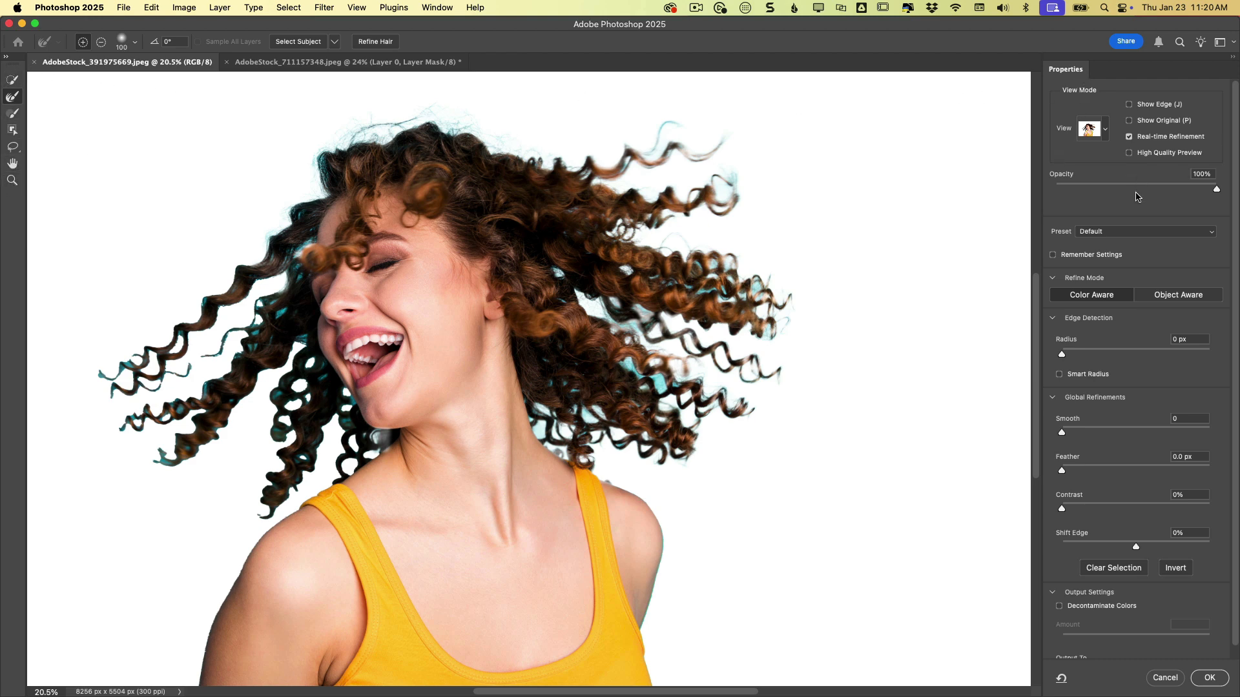
pyautogui.click(1105, 133)
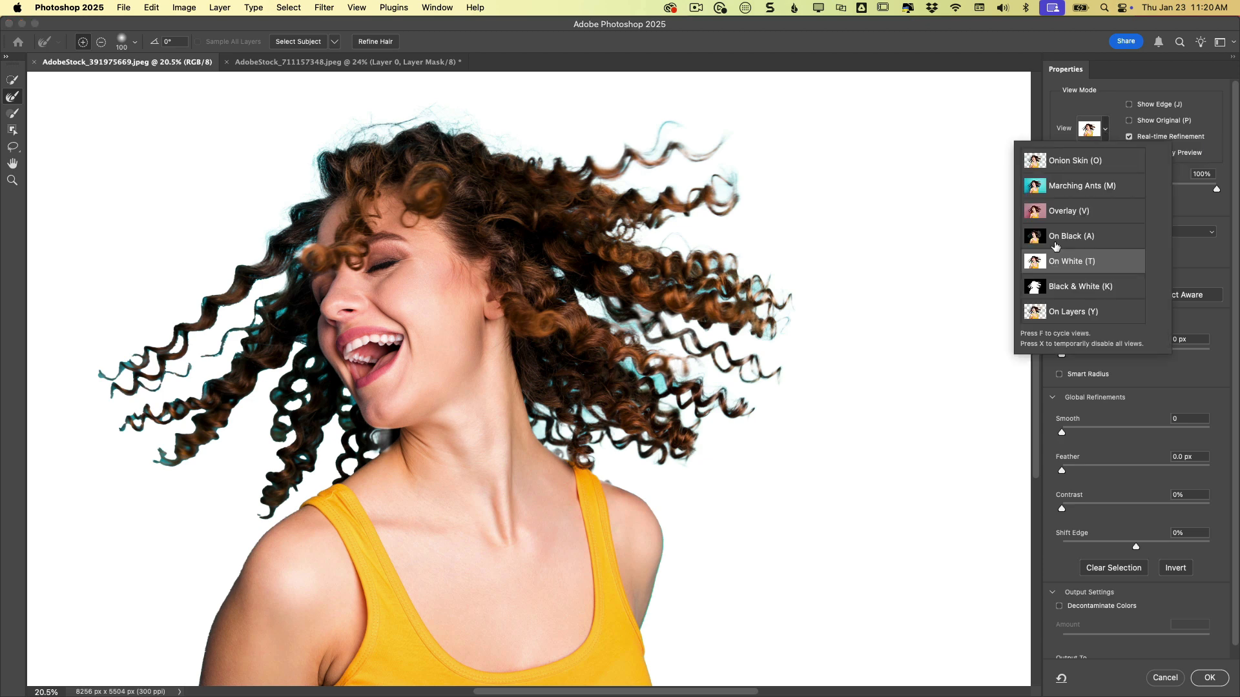
pyautogui.click(1062, 171)
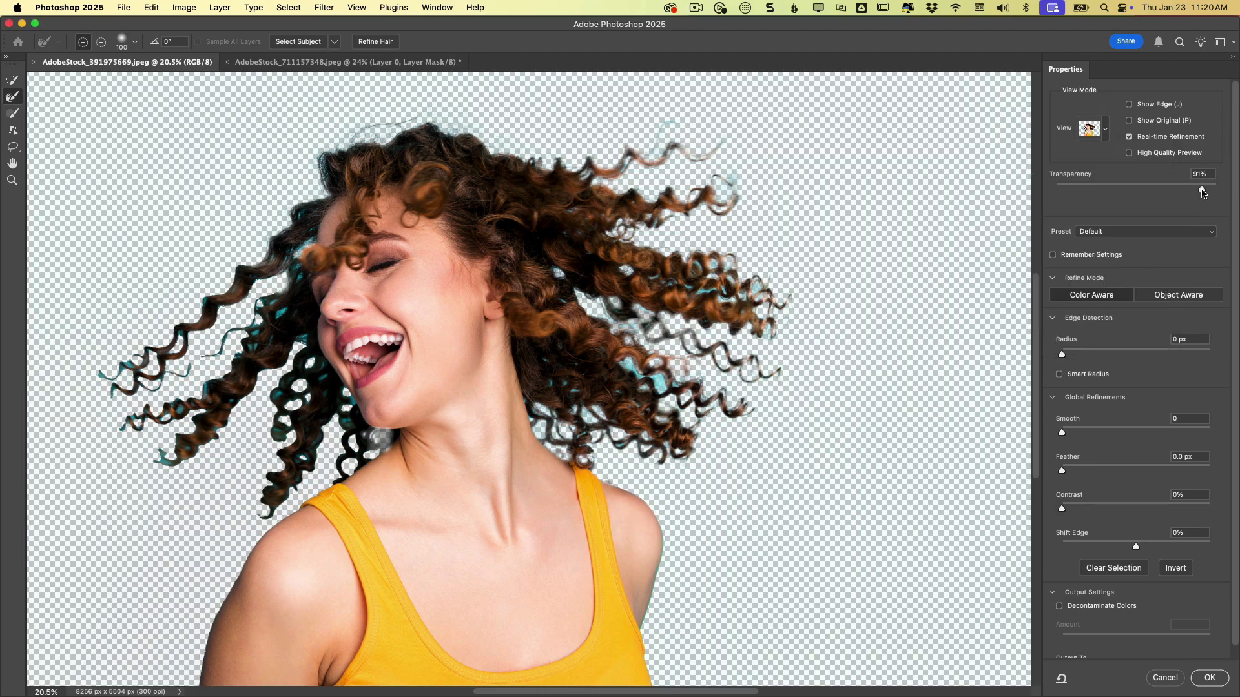
pyautogui.moveTo(1202, 192)
pyautogui.mouseDown()
pyautogui.moveTo(1091, 194)
pyautogui.moveTo(1233, 195)
pyautogui.moveTo(1058, 191)
pyautogui.moveTo(1233, 200)
pyautogui.moveTo(1072, 196)
pyautogui.moveTo(1121, 209)
pyautogui.moveTo(1072, 197)
pyautogui.moveTo(1186, 204)
pyautogui.moveTo(1075, 193)
pyautogui.moveTo(1236, 193)
pyautogui.moveTo(1097, 193)
pyautogui.moveTo(1203, 189)
pyautogui.mouseUp()
# - Switch the Select and Mask view back to On White
pyautogui.click(1106, 132)
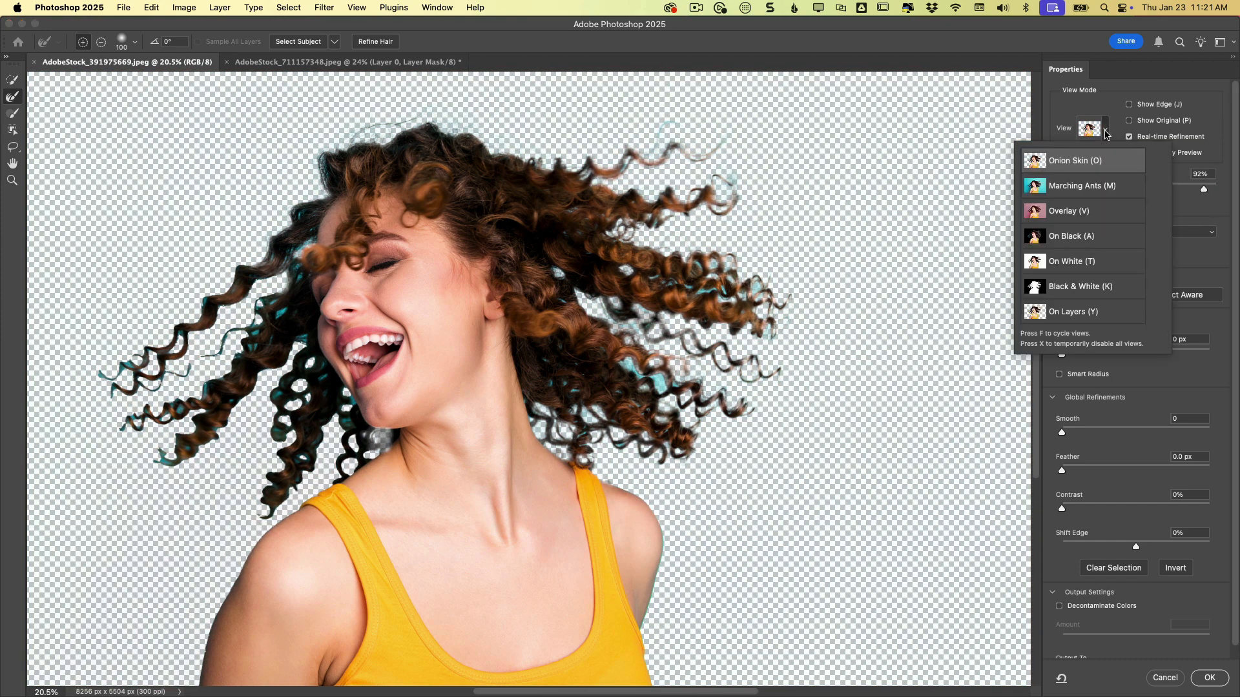
pyautogui.click(1036, 238)
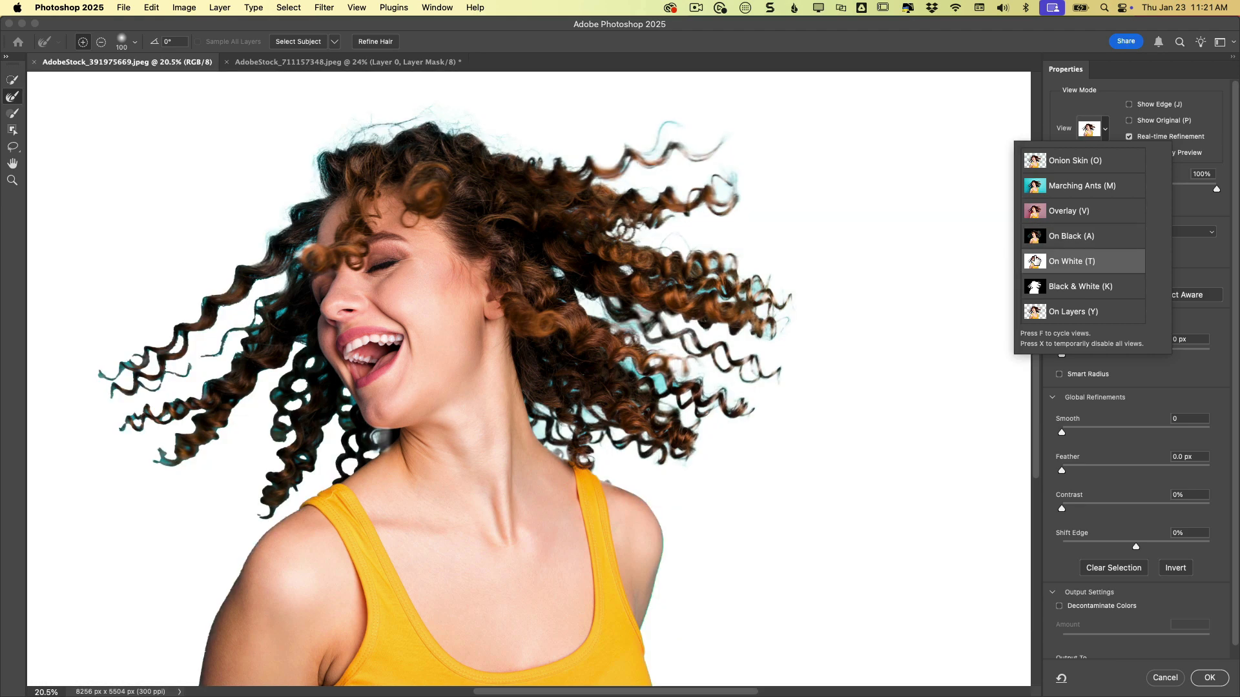
pyautogui.click(1200, 205)
# - Try the Object Aware refine mode, then return to Color Aware
pyautogui.scroll(-1, 1089, 279)
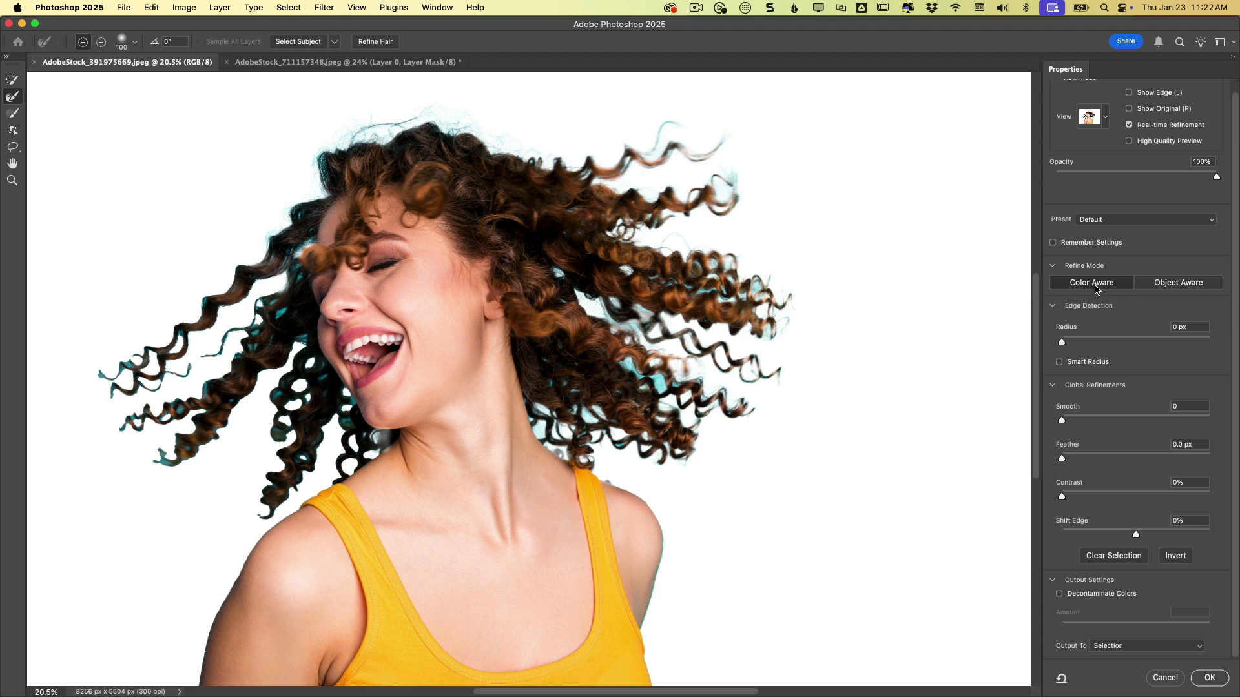
pyautogui.click(1176, 282)
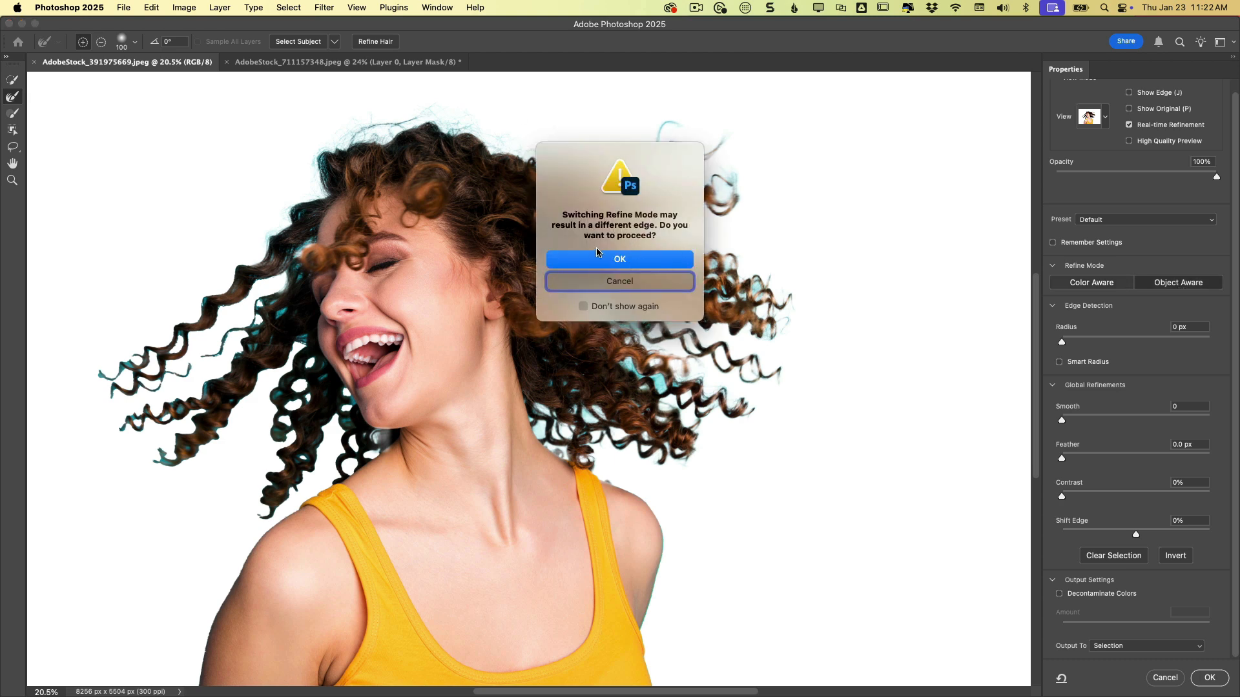
pyautogui.click(629, 260)
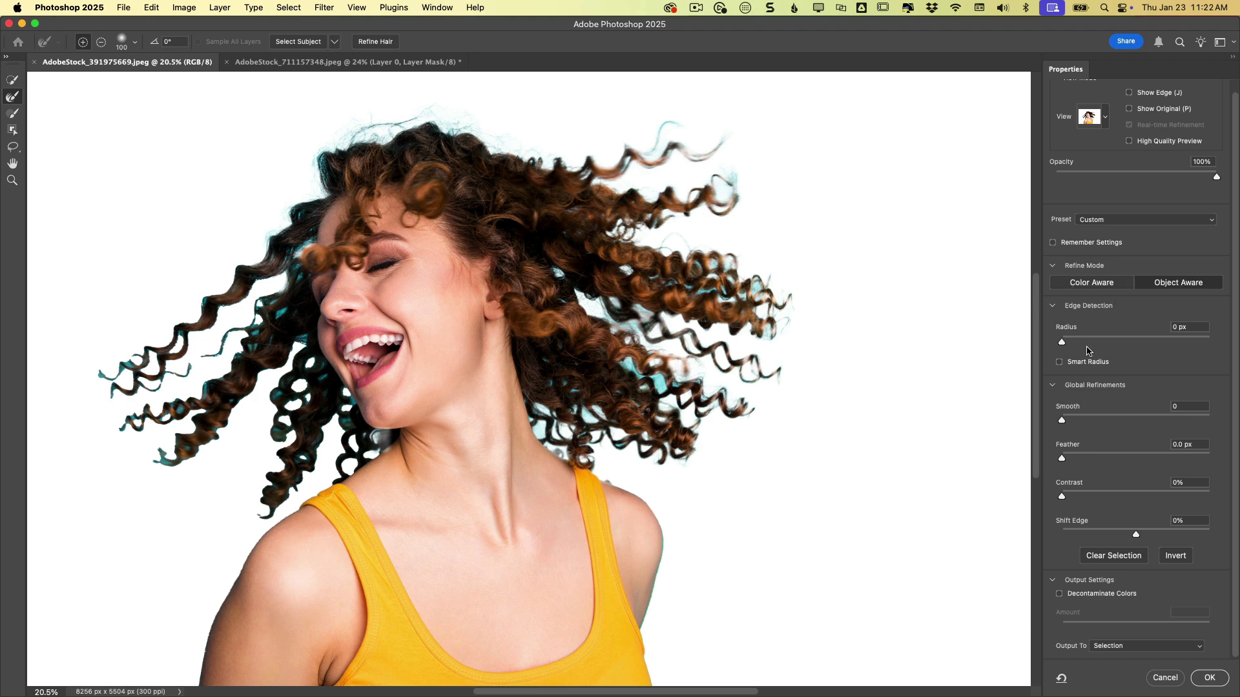
pyautogui.click(1115, 336)
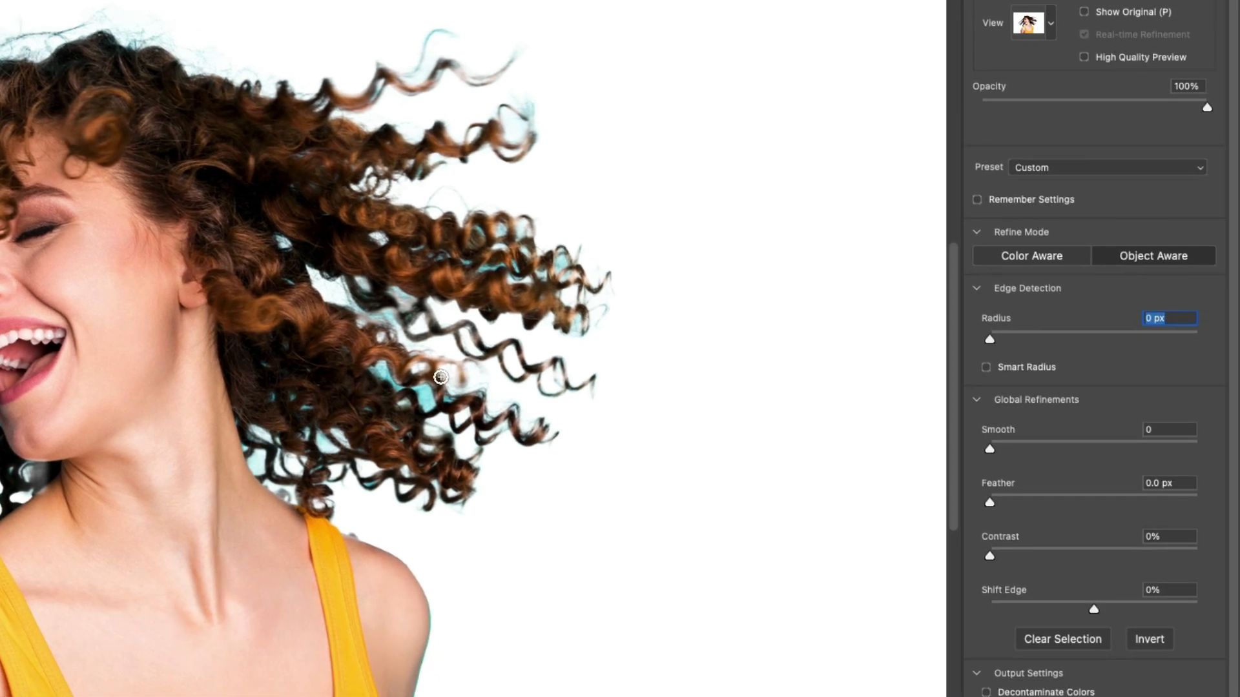
pyautogui.click(1055, 261)
# - Brush along the outer curls and hair edges with the Refine Edge Brush to refine the selection
pyautogui.click(395, 229)
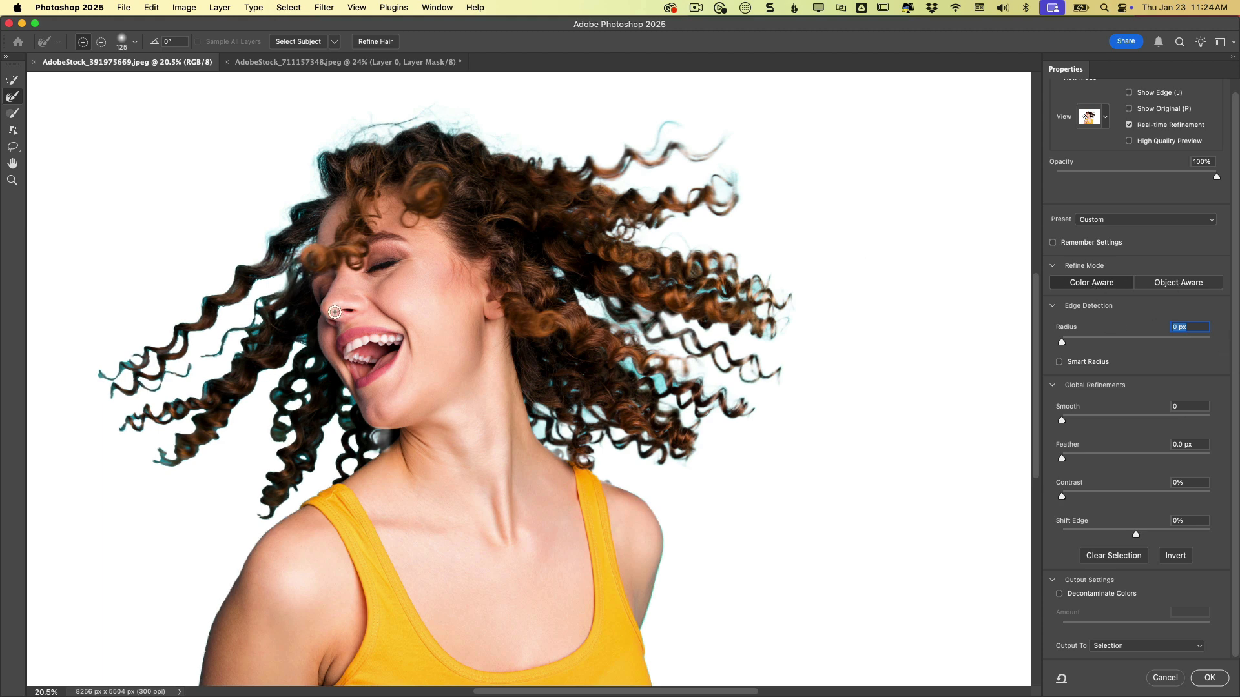
pyautogui.moveTo(138, 363)
pyautogui.mouseDown()
pyautogui.moveTo(95, 378)
pyautogui.moveTo(261, 266)
pyautogui.mouseUp()
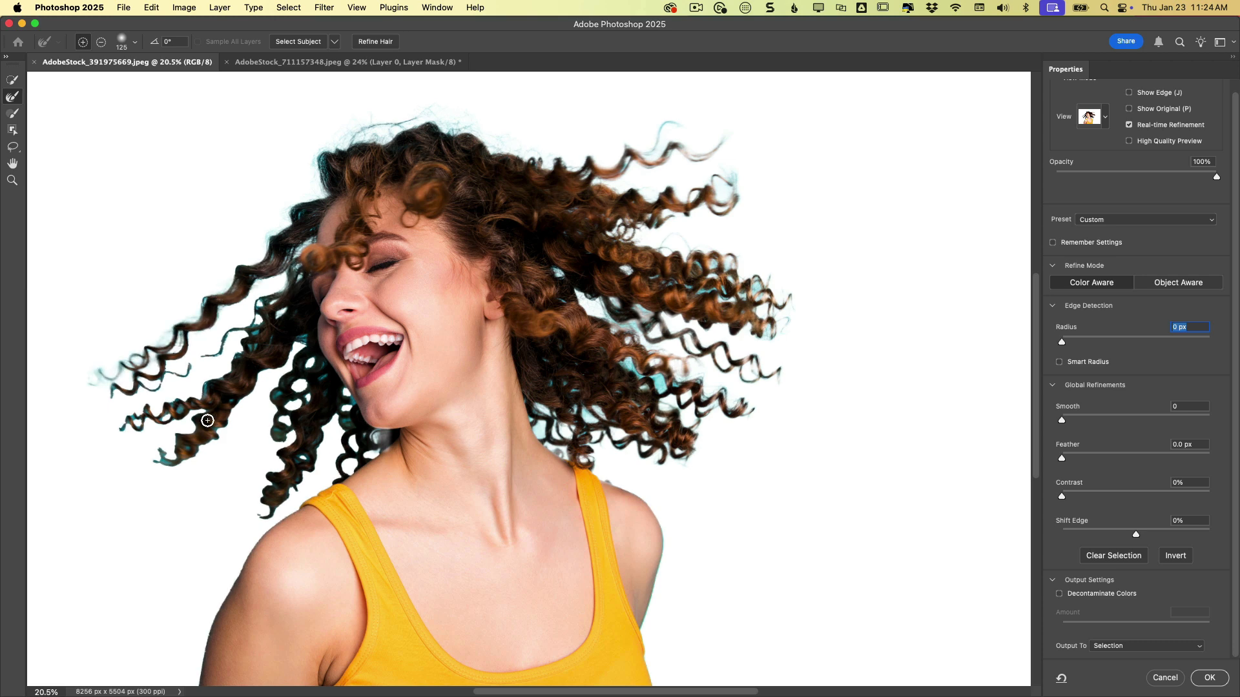
pyautogui.moveTo(228, 376); pyautogui.dragTo(127, 425)
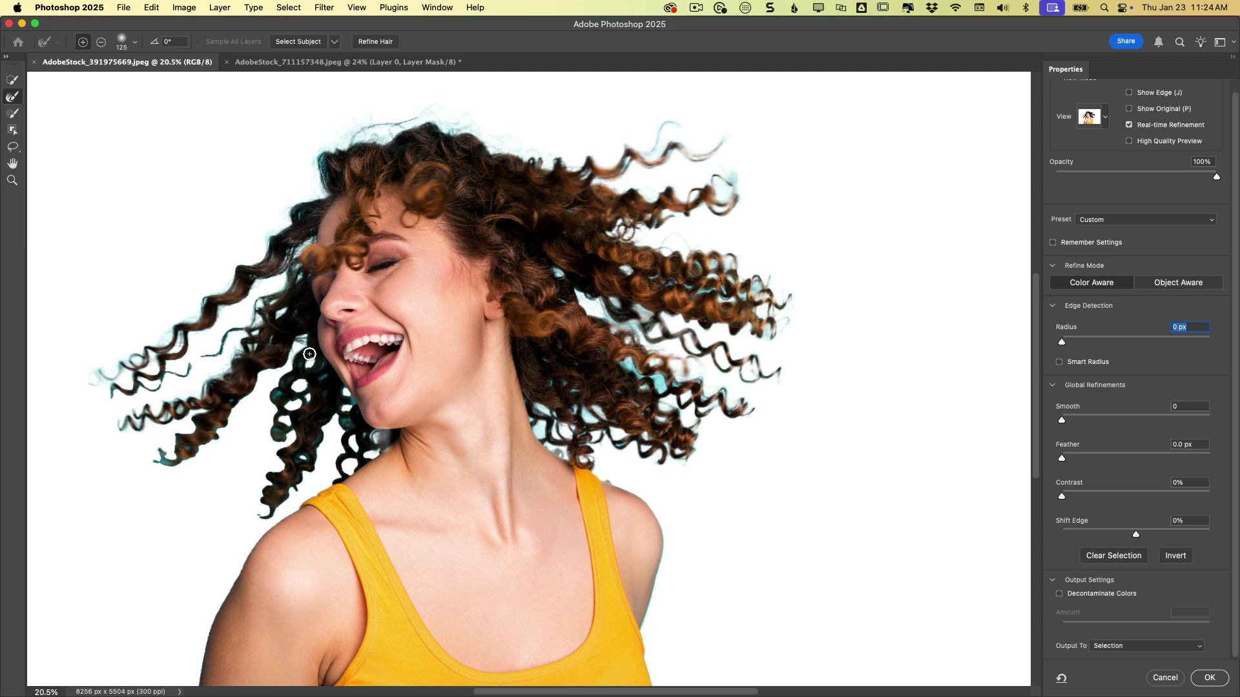
pyautogui.moveTo(172, 453); pyautogui.dragTo(169, 469)
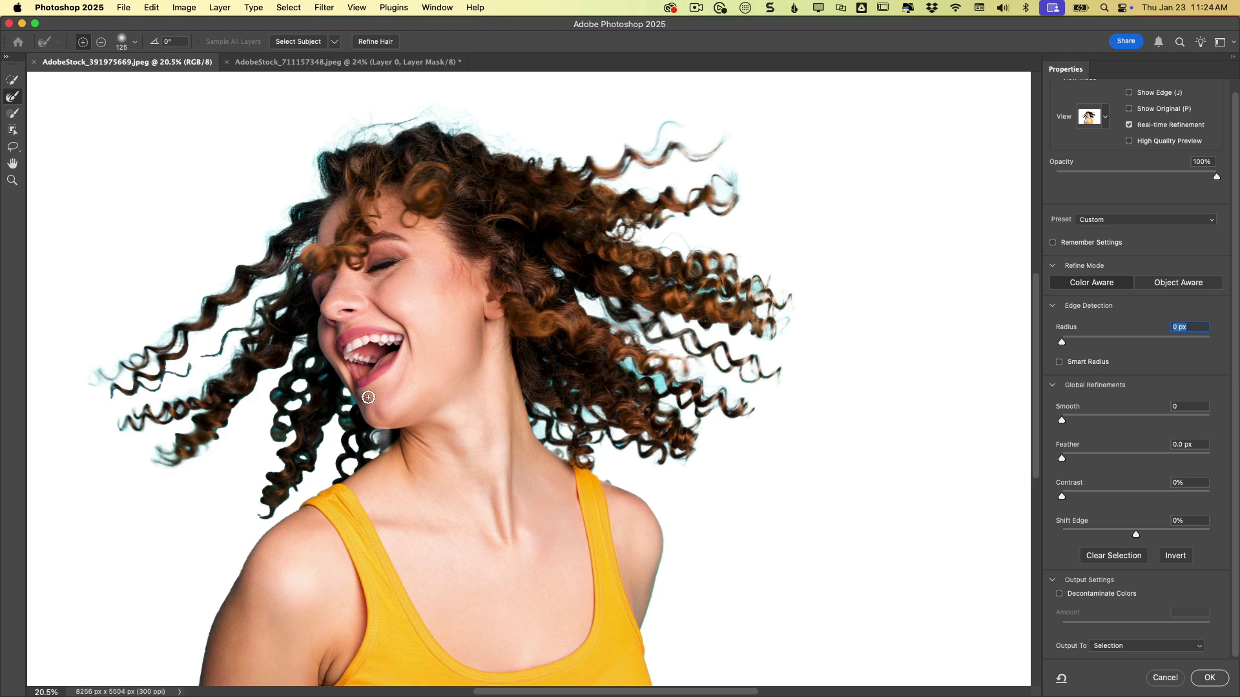
pyautogui.moveTo(310, 373)
pyautogui.mouseDown()
pyautogui.moveTo(281, 391)
pyautogui.moveTo(282, 443)
pyautogui.moveTo(311, 429)
pyautogui.moveTo(292, 483)
pyautogui.moveTo(322, 406)
pyautogui.moveTo(314, 366)
pyautogui.moveTo(366, 437)
pyautogui.moveTo(384, 437)
pyautogui.moveTo(366, 461)
pyautogui.mouseUp()
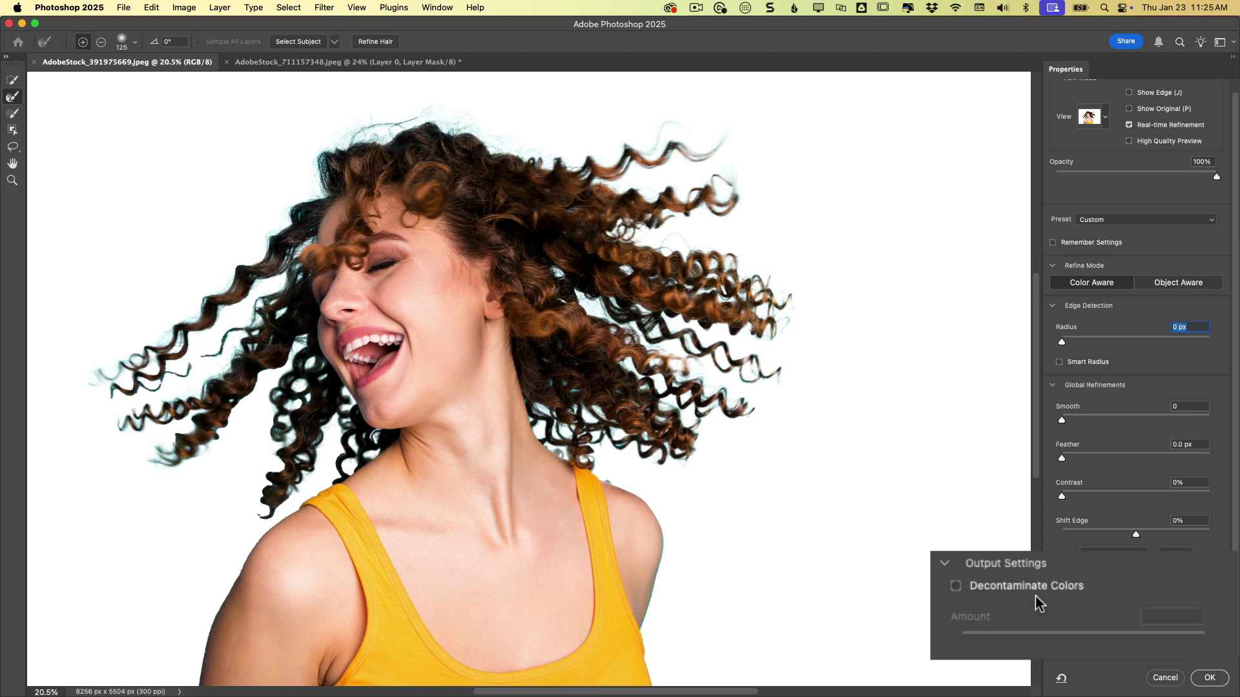
# - Enable Decontaminate Colors at 49% amount and output the refined selection to a new layer with layer mask
pyautogui.click(956, 588)
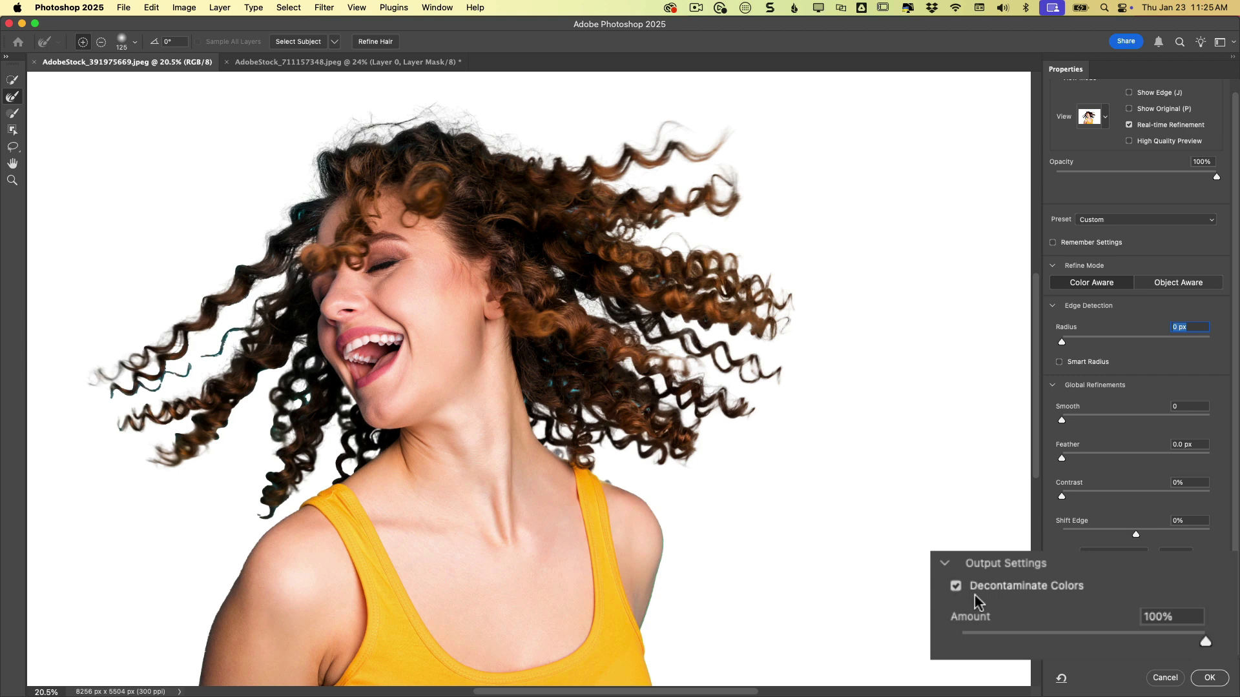
pyautogui.click(1073, 633)
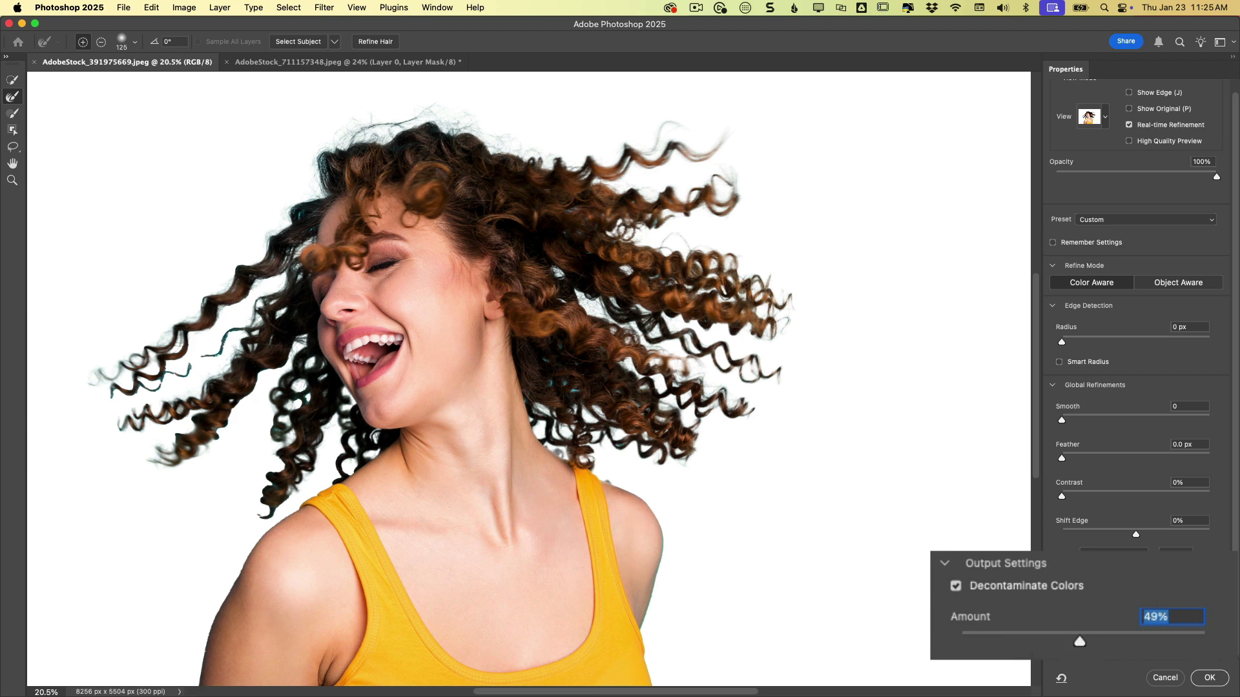
pyautogui.click(1111, 647)
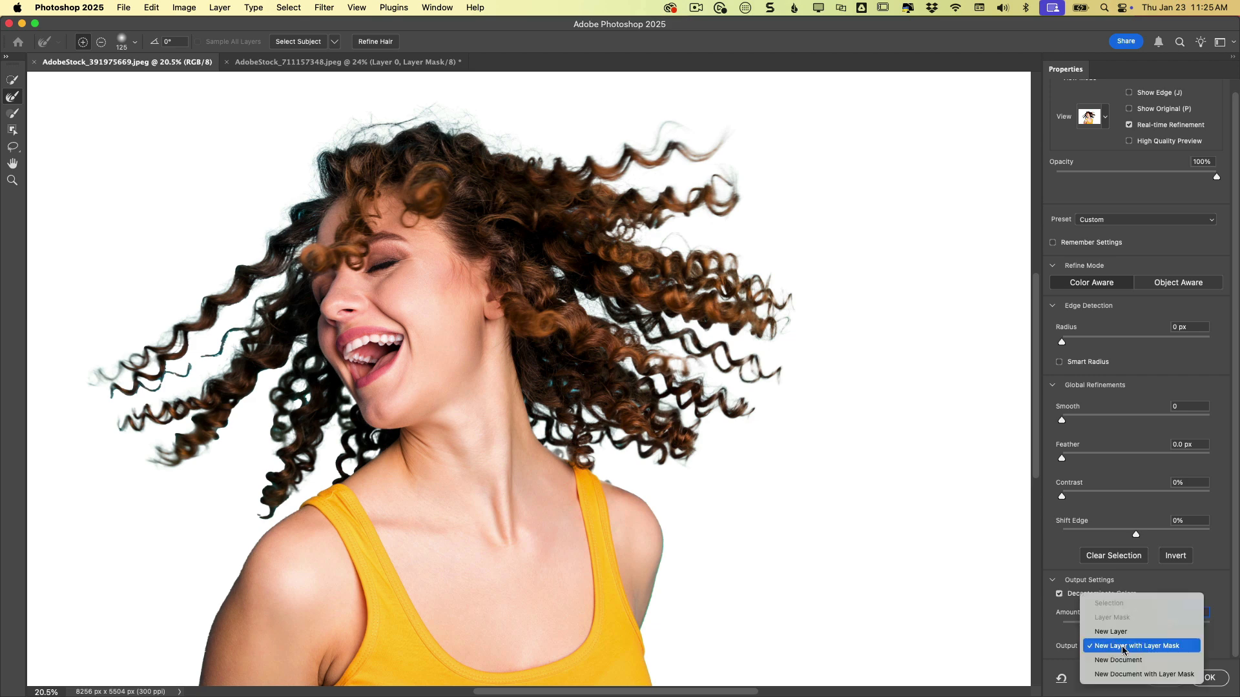
pyautogui.click(1152, 645)
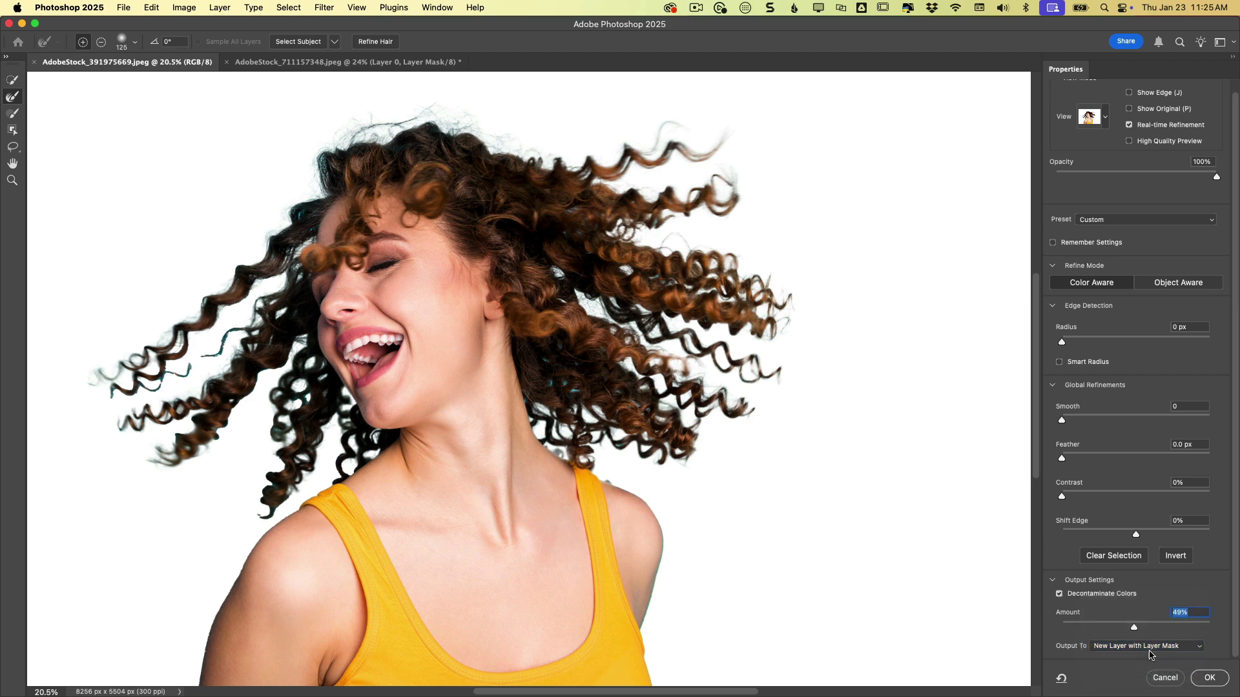
pyautogui.click(1210, 678)
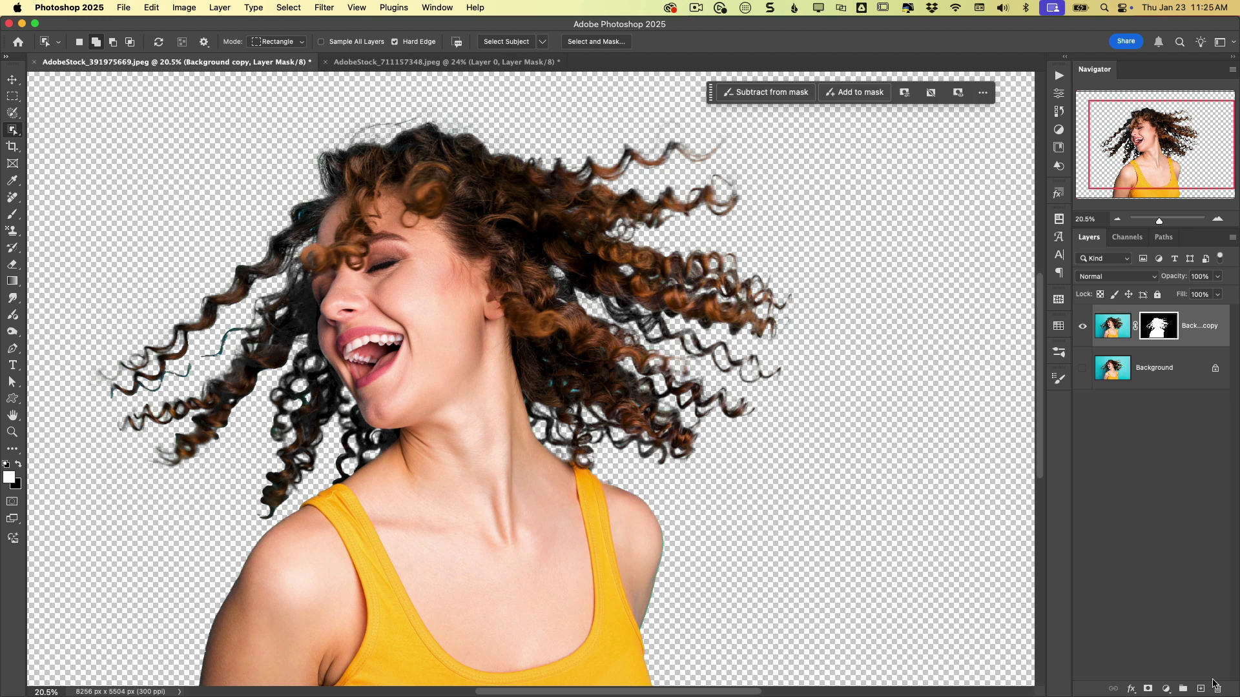
# - Reopen Select and Mask, brush over a stray curl near the face, and output to a new layer with layer mask
pyautogui.scroll(-3, 911, 488)
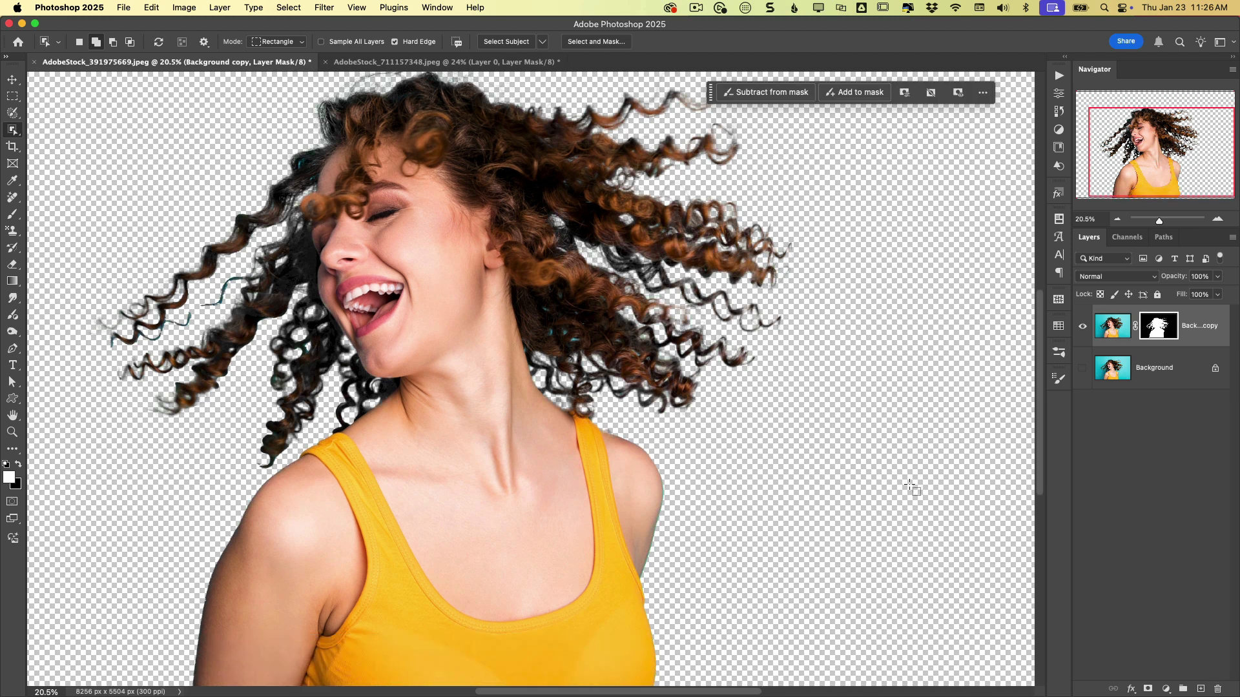
pyautogui.scroll(1, 912, 488)
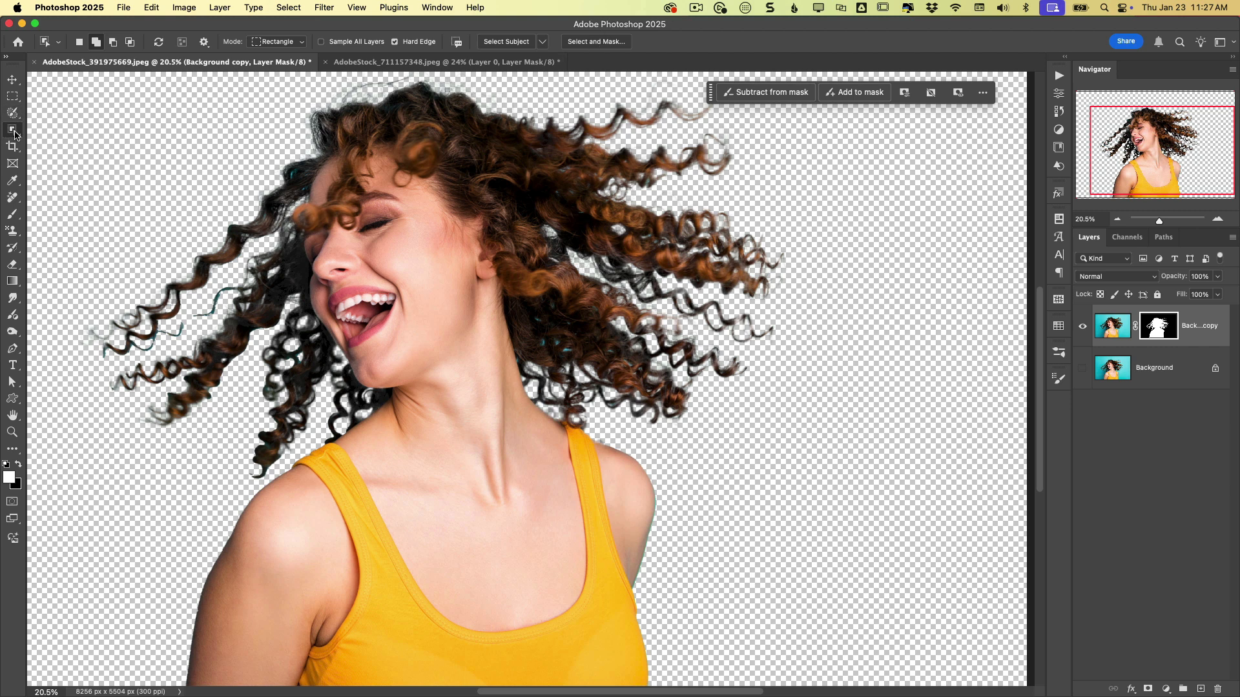
pyautogui.click(596, 42)
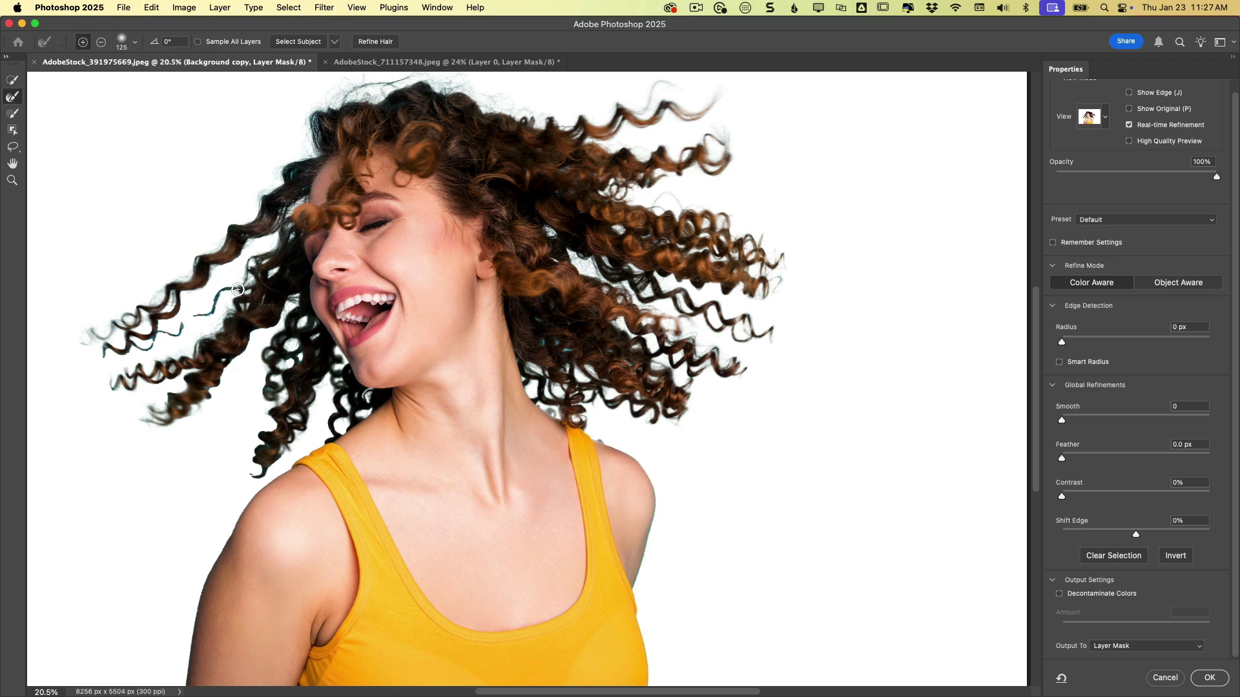
pyautogui.moveTo(238, 289)
pyautogui.mouseDown()
pyautogui.moveTo(175, 336)
pyautogui.moveTo(205, 312)
pyautogui.mouseUp()
pyautogui.click(1146, 645)
pyautogui.click(1146, 674)
pyautogui.click(1209, 678)
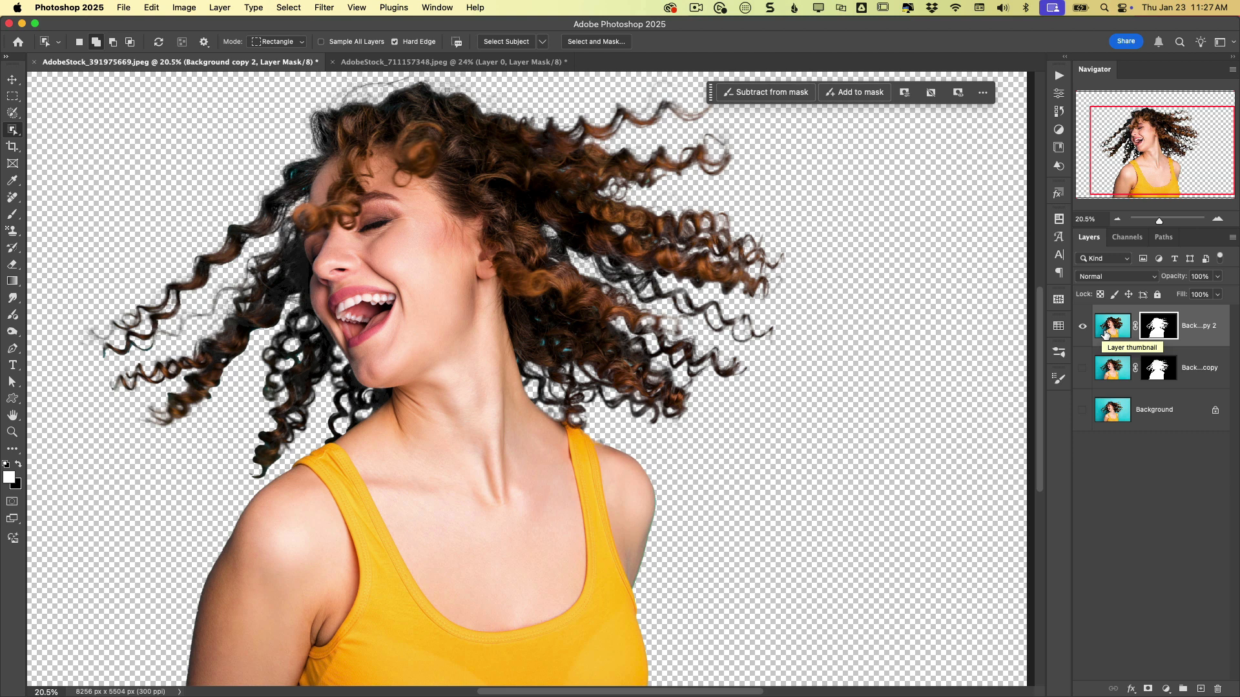
# - Delete the first Background copy layer and select the Background copy 2 layer
pyautogui.click(1203, 369)
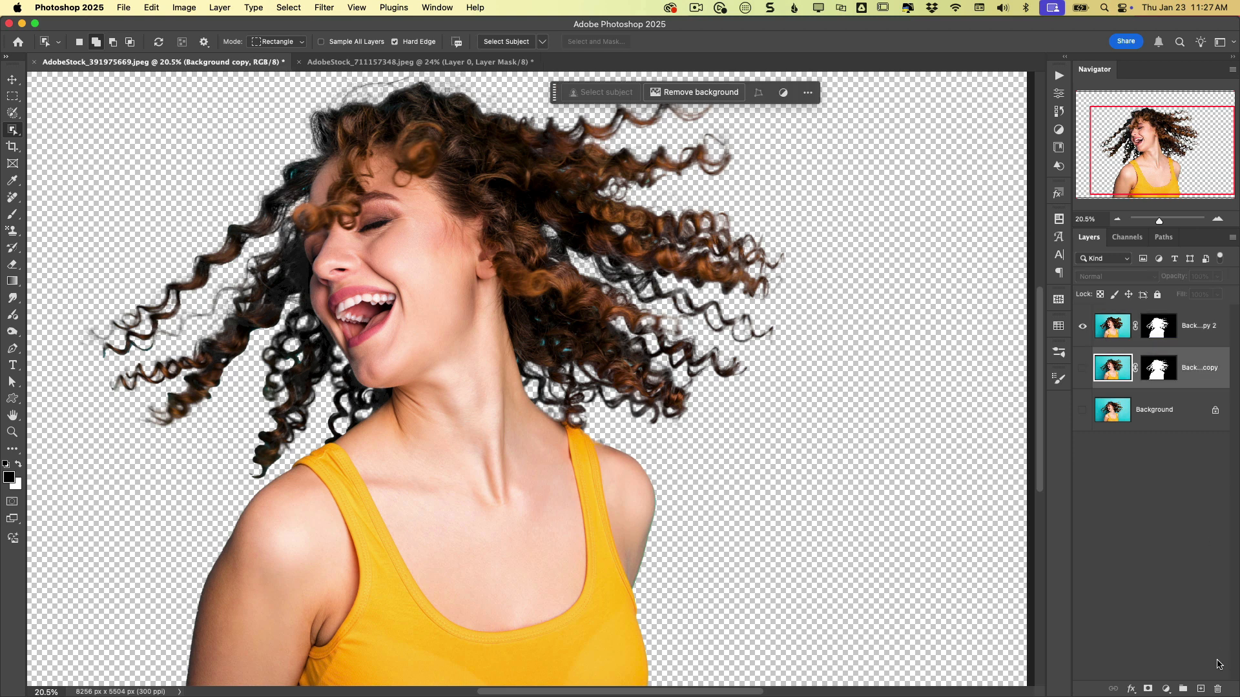
pyautogui.click(1217, 689)
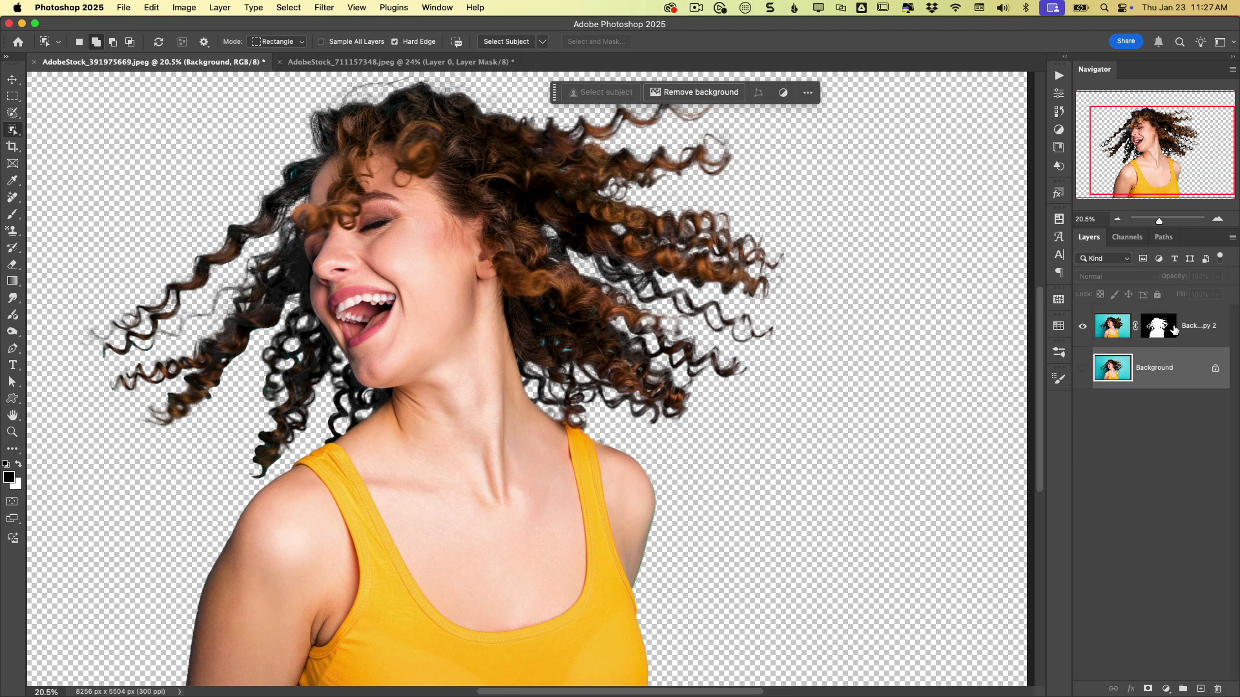
pyautogui.click(1199, 333)
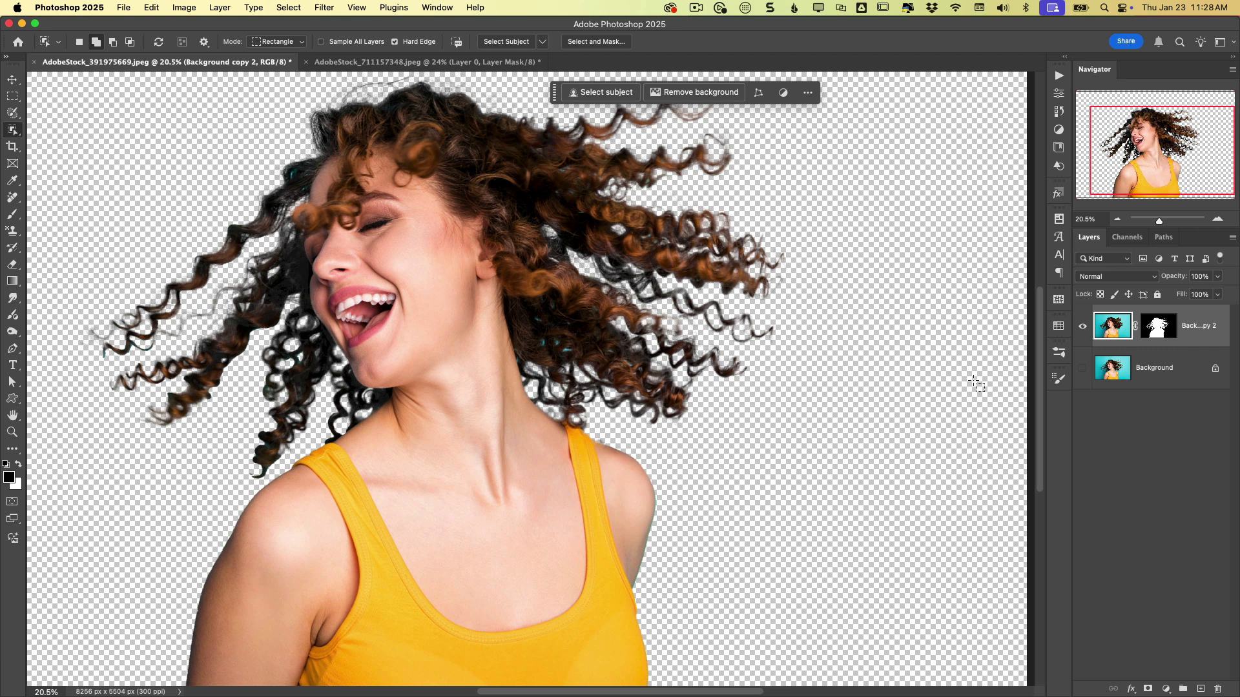